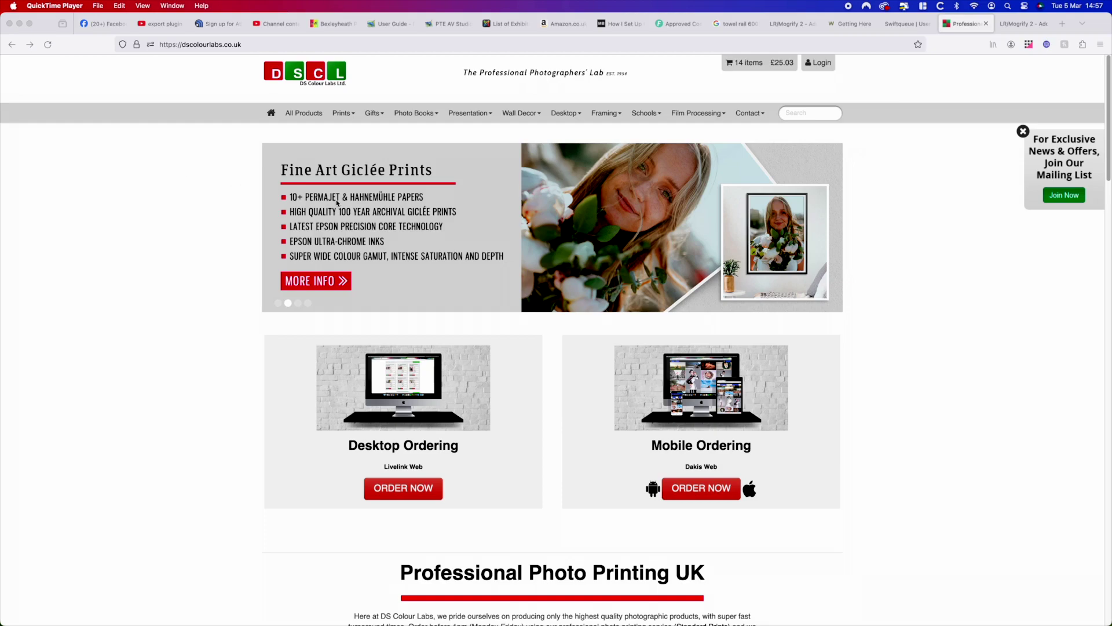
- Scroll the DS Colour Labs homepage down to its footer and bring Firefox to the front
scroll(338, 203, down, 6)
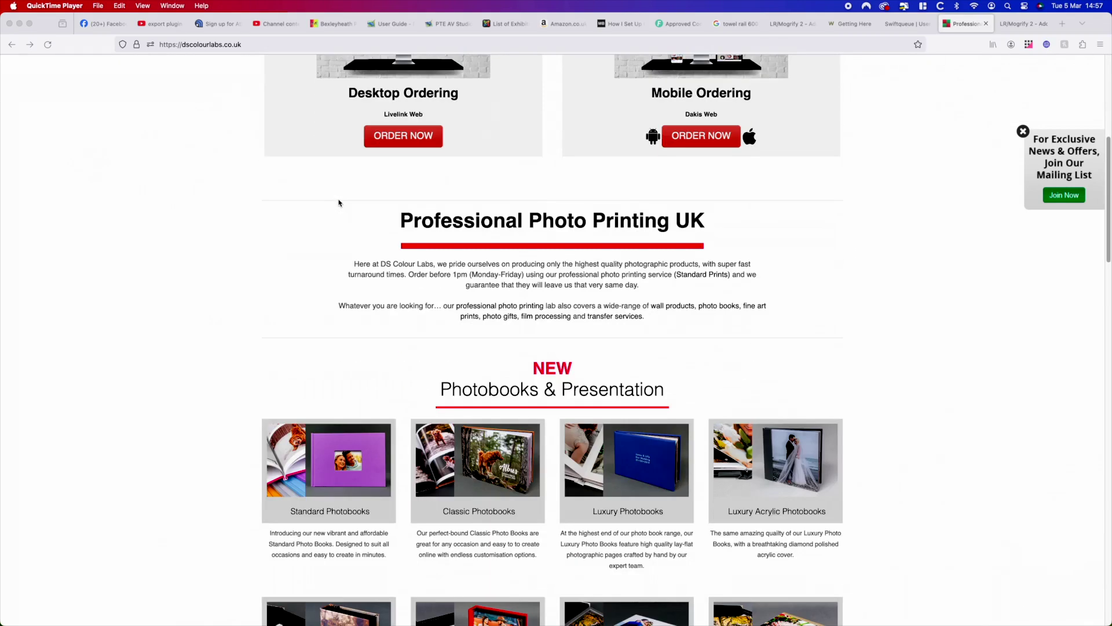
scroll(339, 203, down, 17)
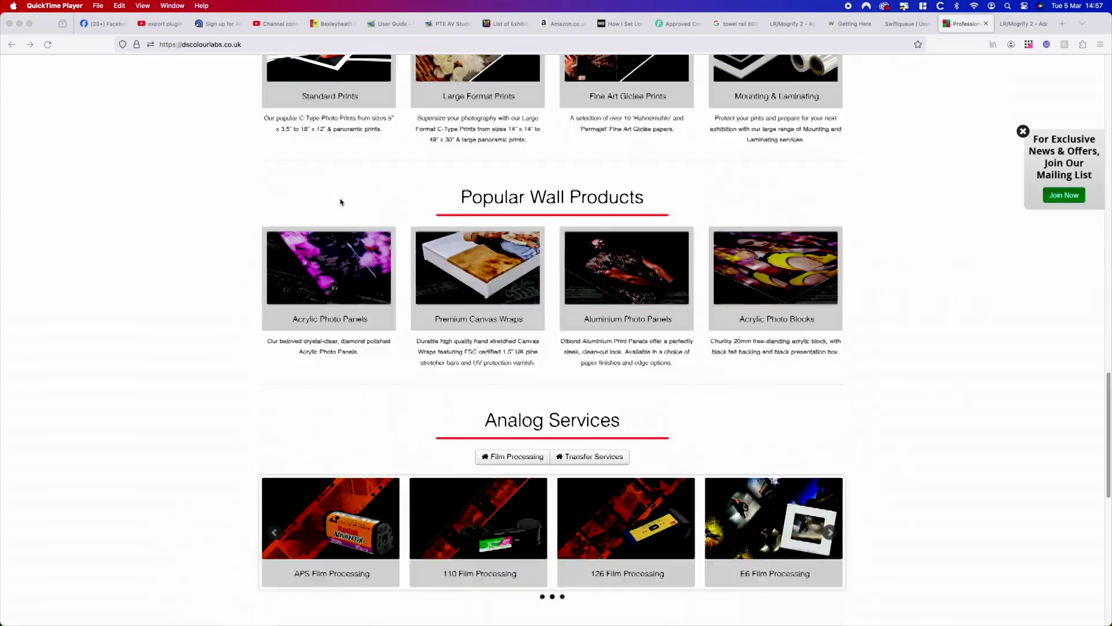
scroll(340, 202, down, 8)
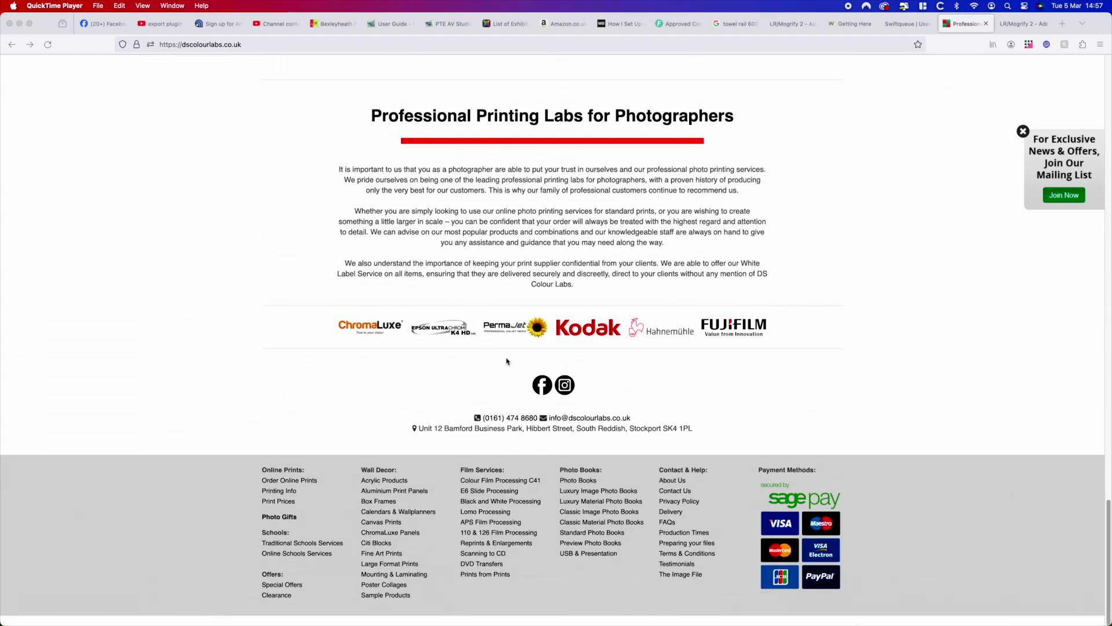
click(707, 545)
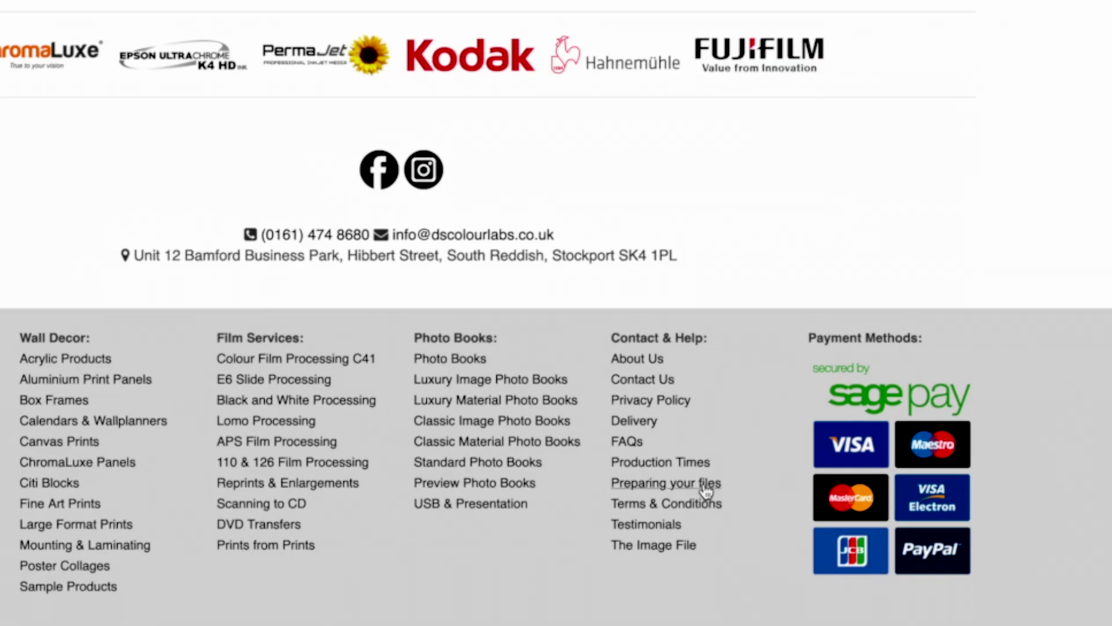
- Open the 'Preparing your files' guide from the footer and scroll through it
click(664, 487)
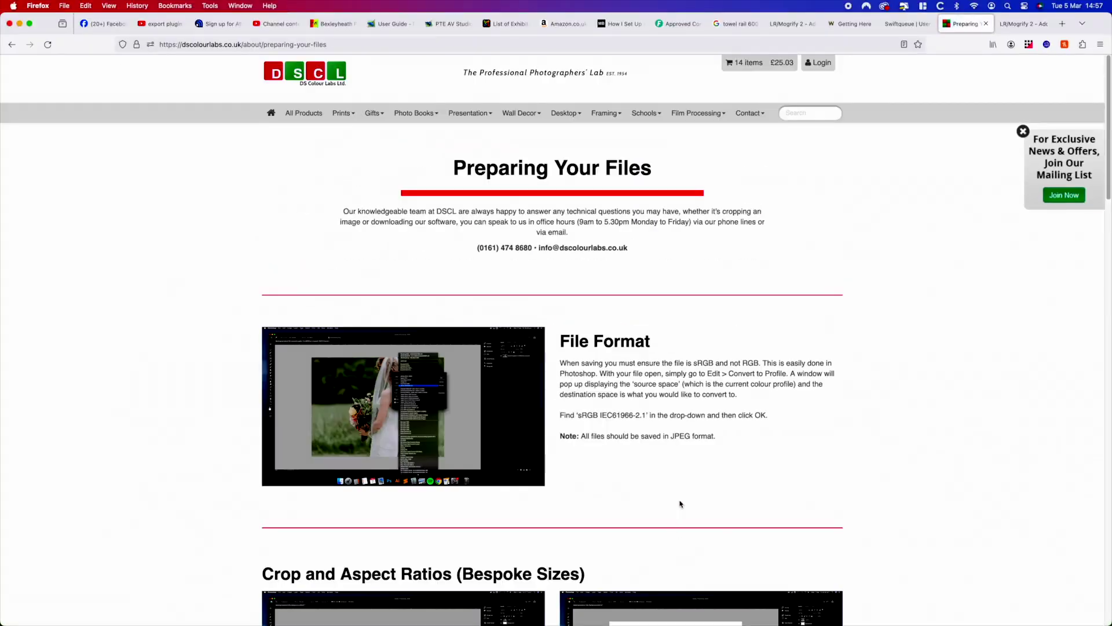
scroll(685, 546, down, 10)
scroll(702, 477, down, 12)
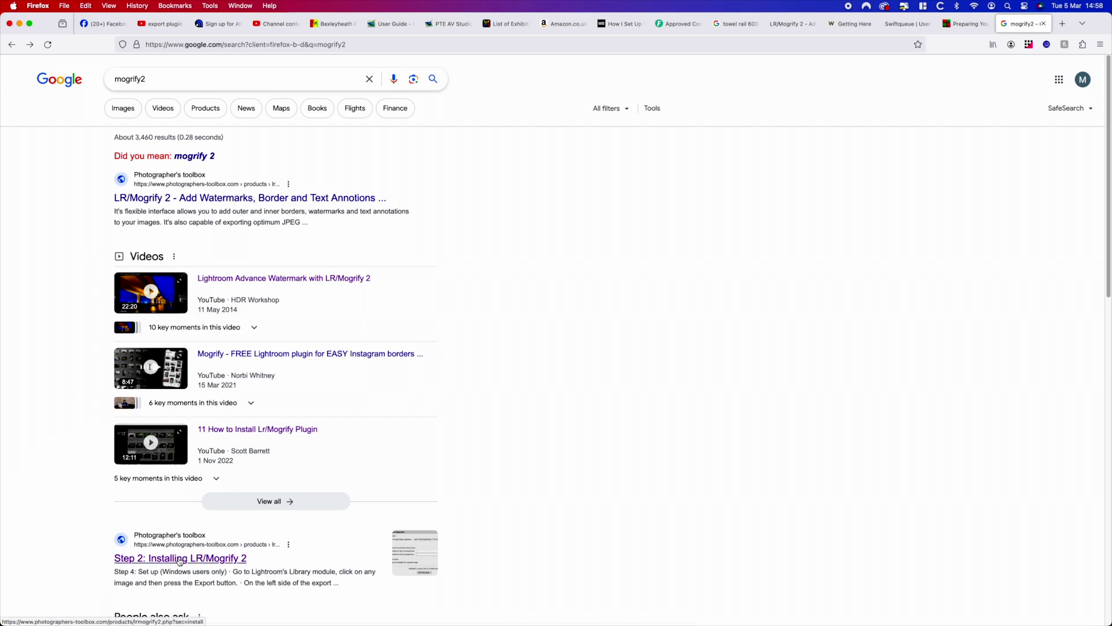
- Read the 'Step 2: Installing LR/Mogrify 2' page and check the 5.10 version number
click(180, 559)
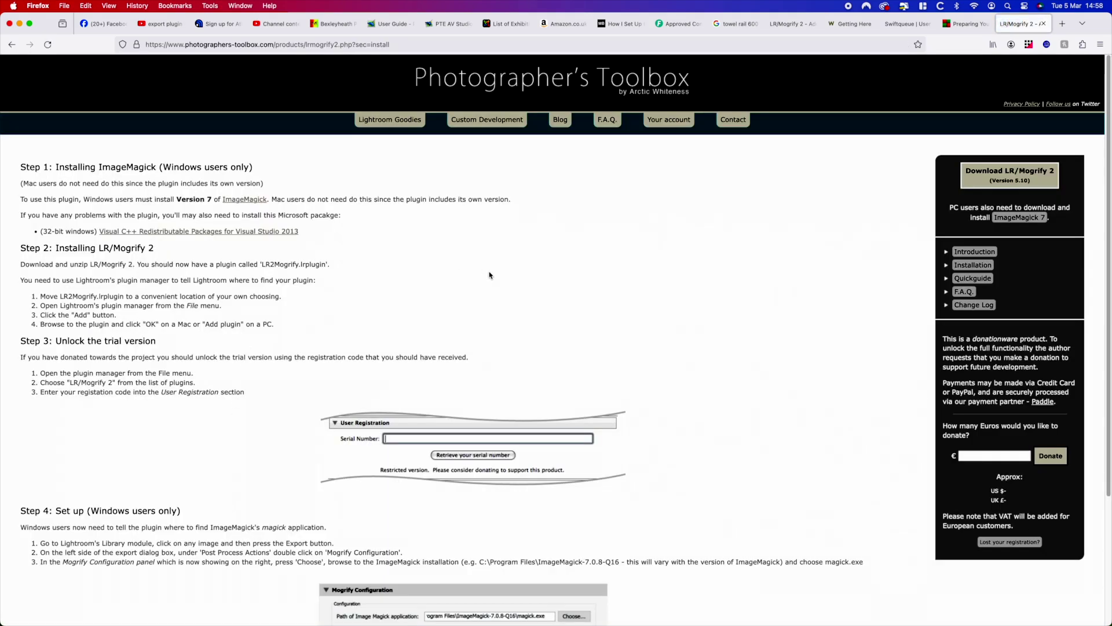
scroll(490, 275, down, 2)
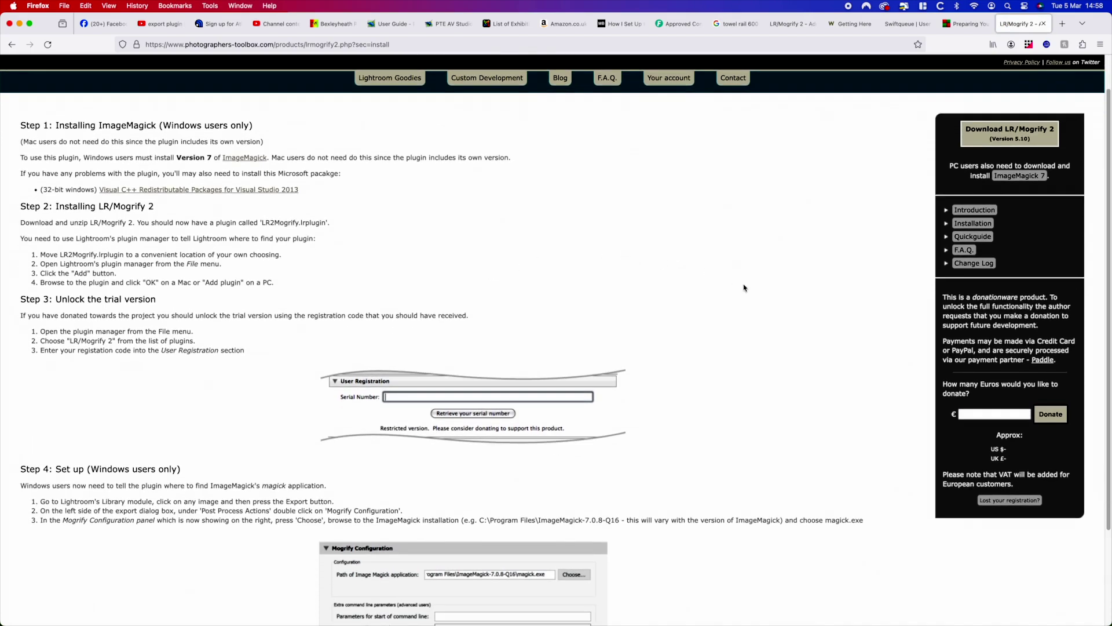
scroll(747, 288, down, 2)
scroll(759, 289, down, 2)
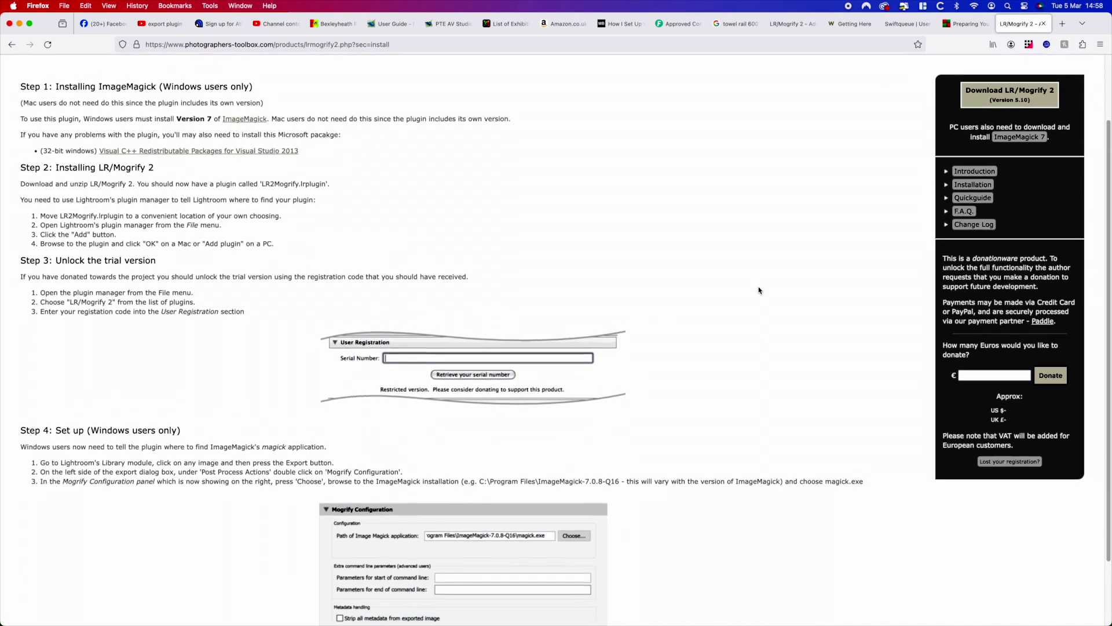
scroll(761, 289, down, 2)
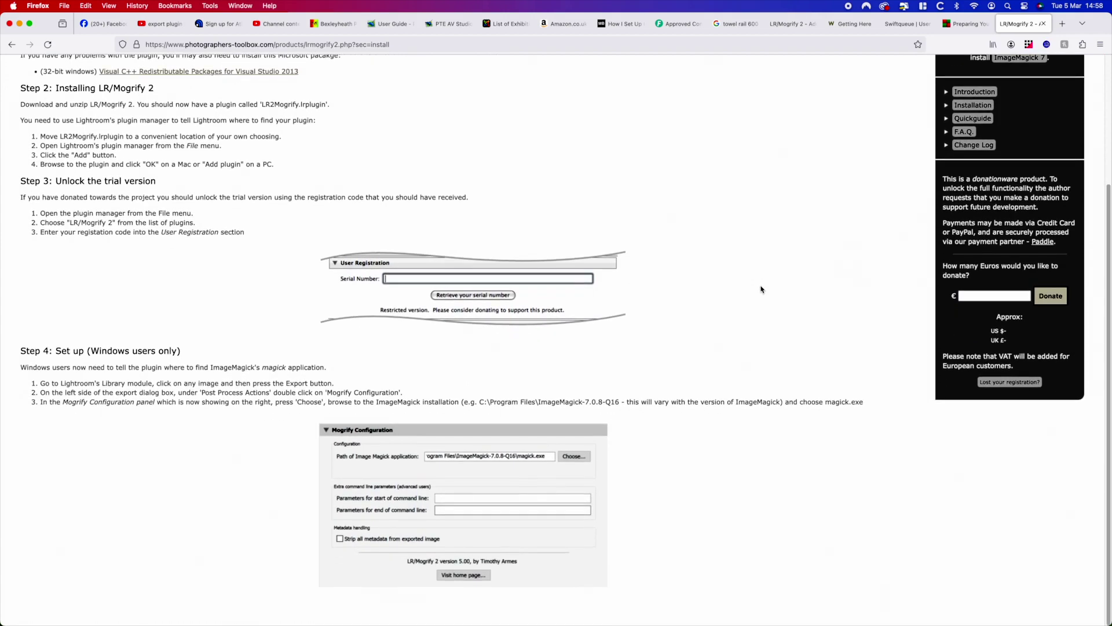
scroll(762, 290, up, 2)
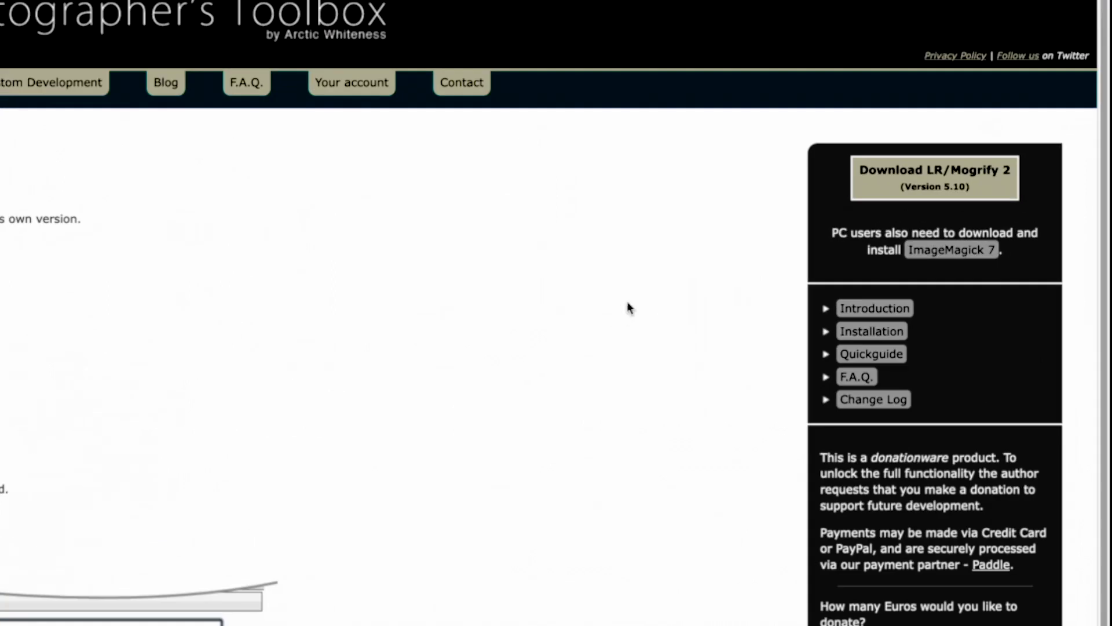
triple_click(896, 190)
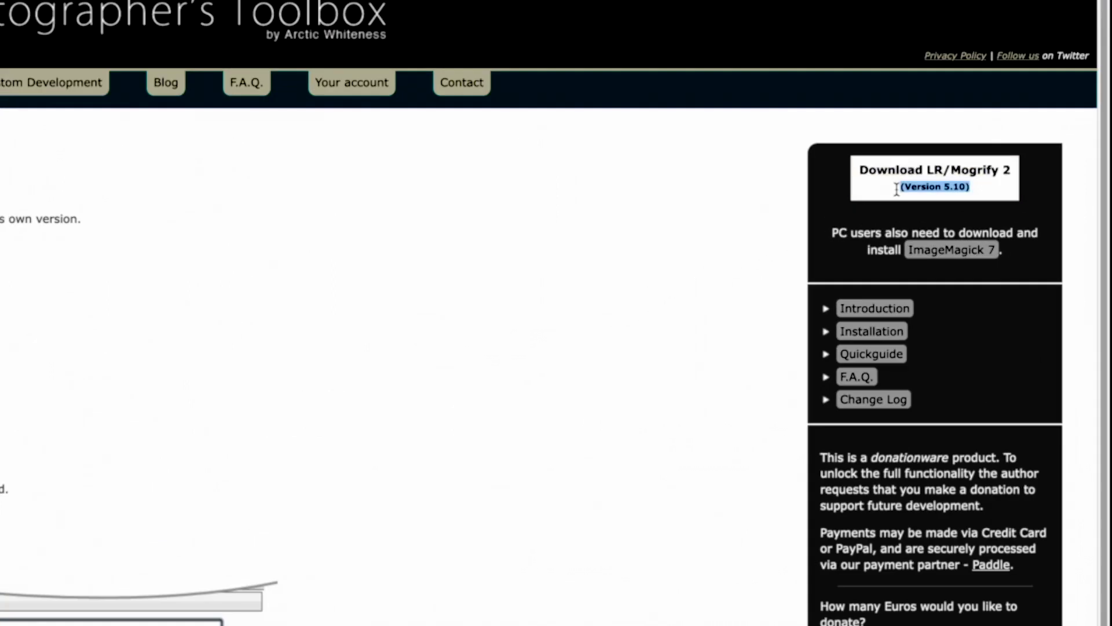
click(896, 190)
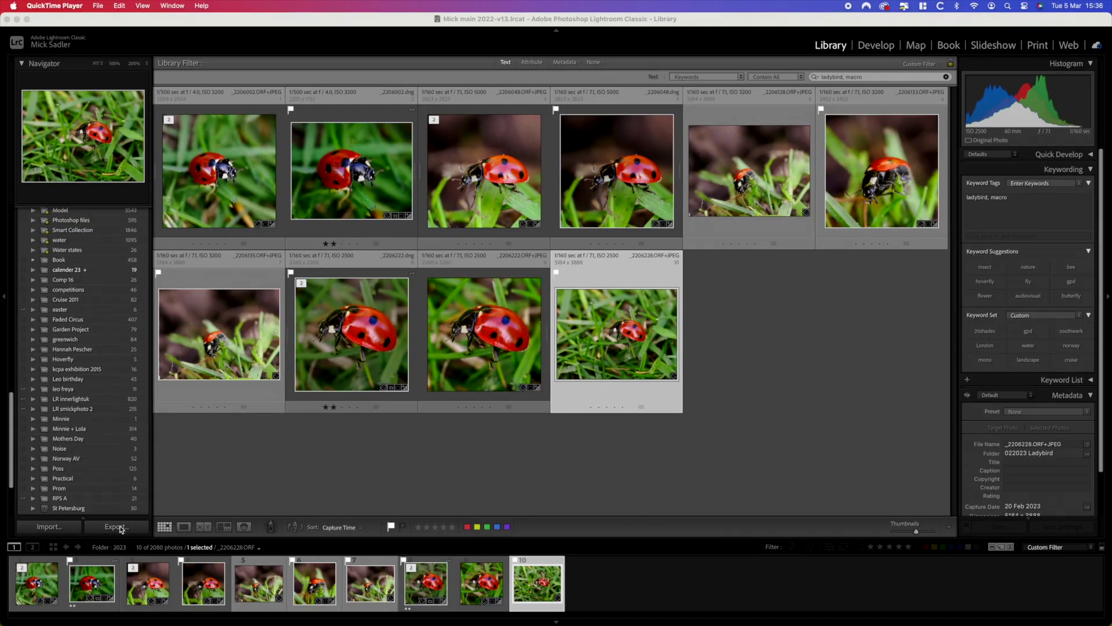
- From the Export dialog, confirm in Plug-in Manager that LR/Mogrify 2 is installed and running
click(115, 527)
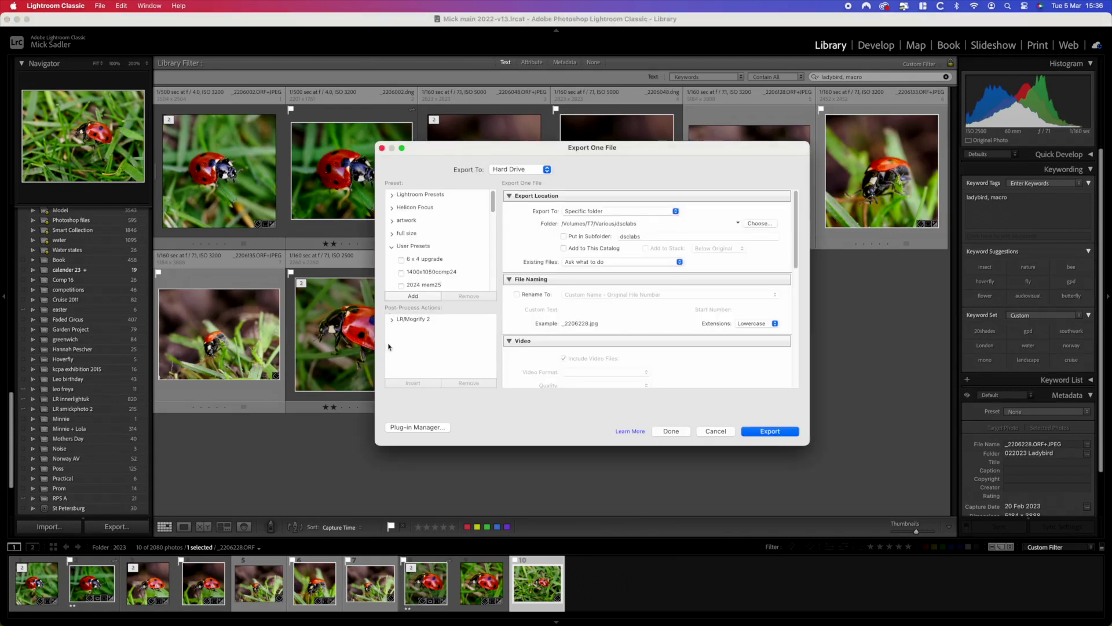
click(418, 427)
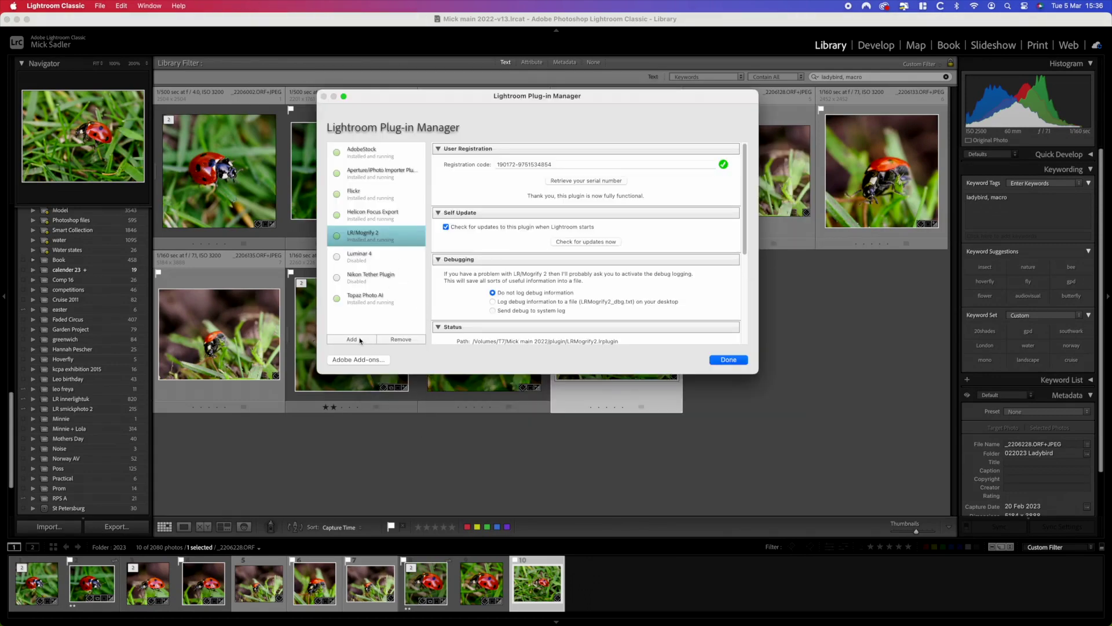
click(361, 340)
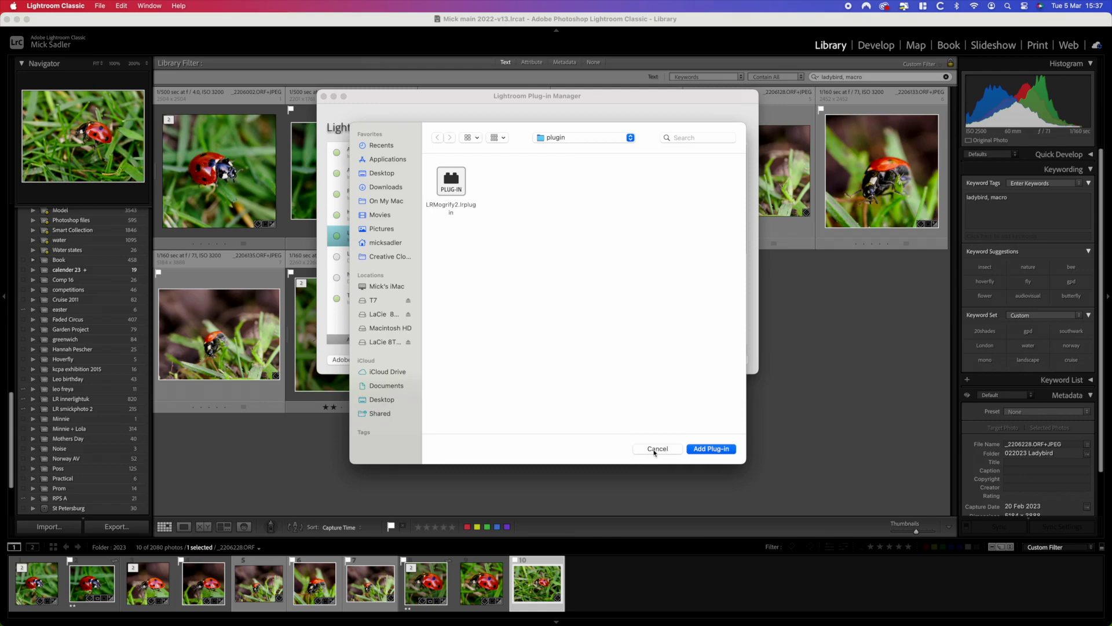
click(655, 449)
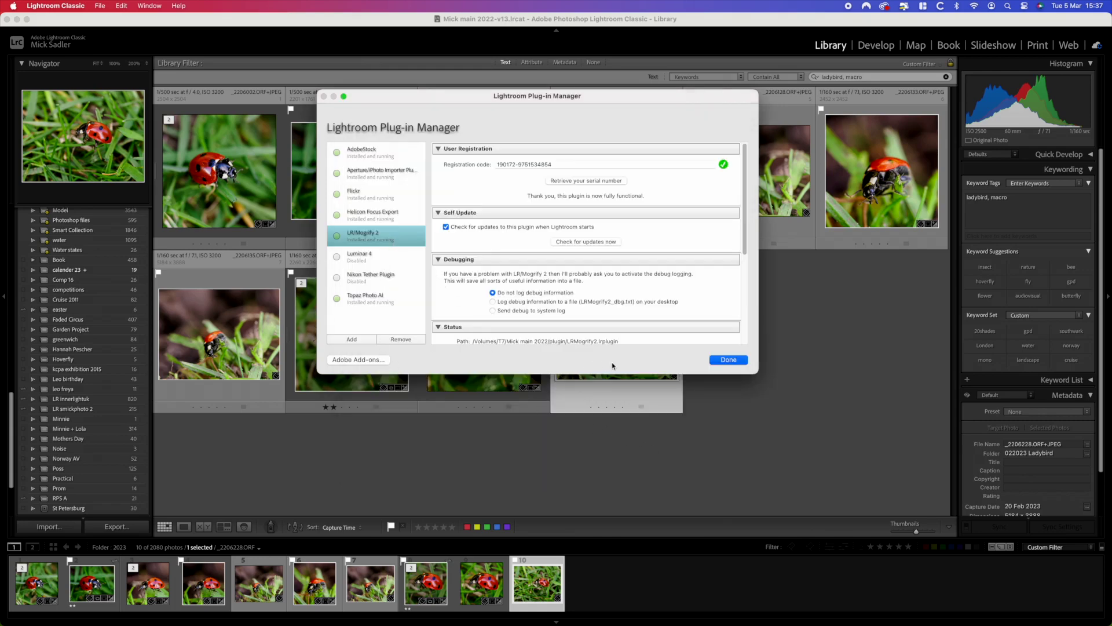
click(724, 360)
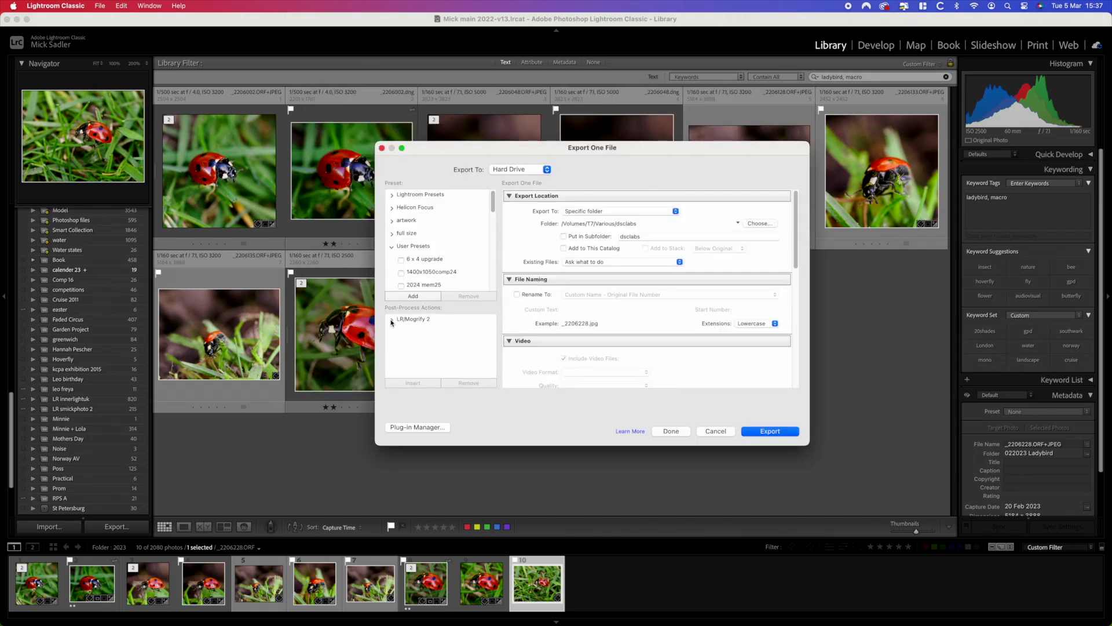
- Expand the LR/Mogrify 2 actions and set the export folder to /Volumes/T7/Various/export
click(392, 320)
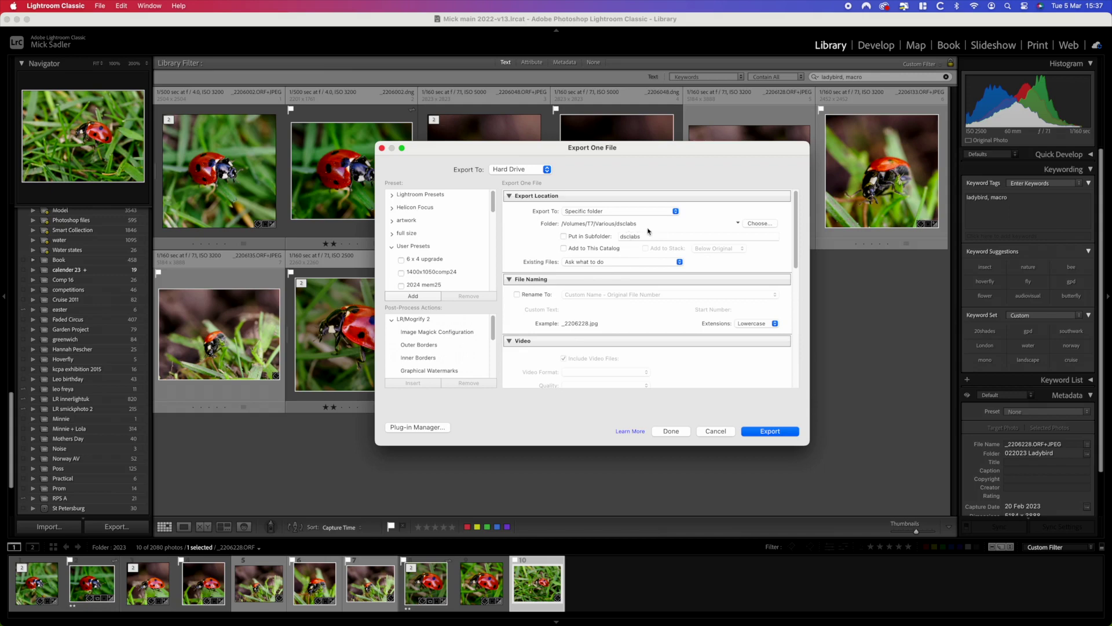
click(676, 212)
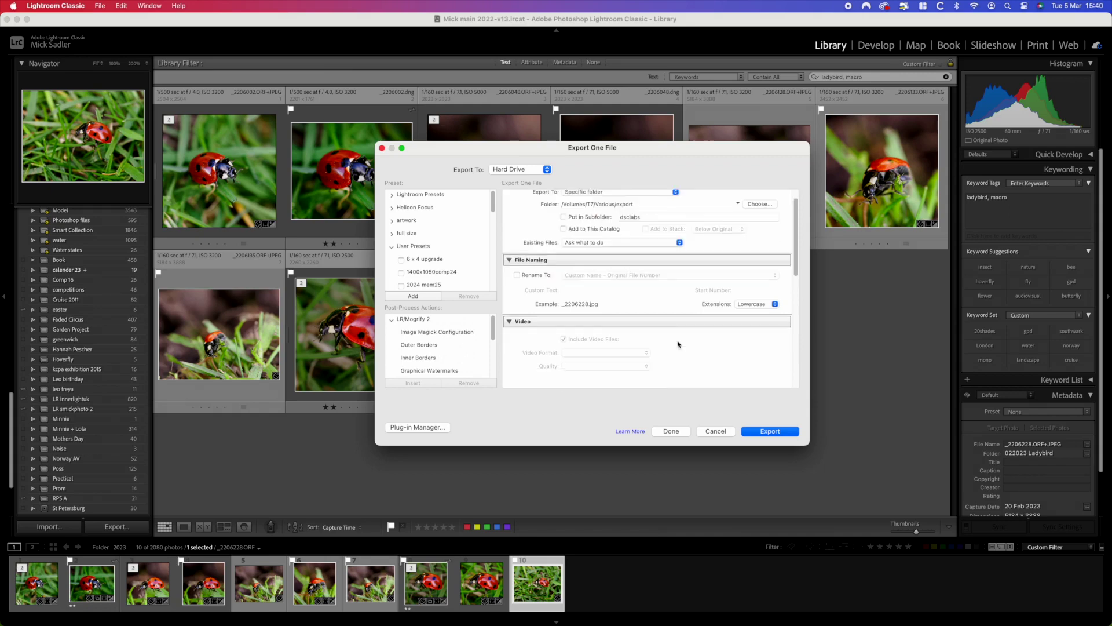
scroll(678, 344, up, 1)
scroll(658, 329, down, 2)
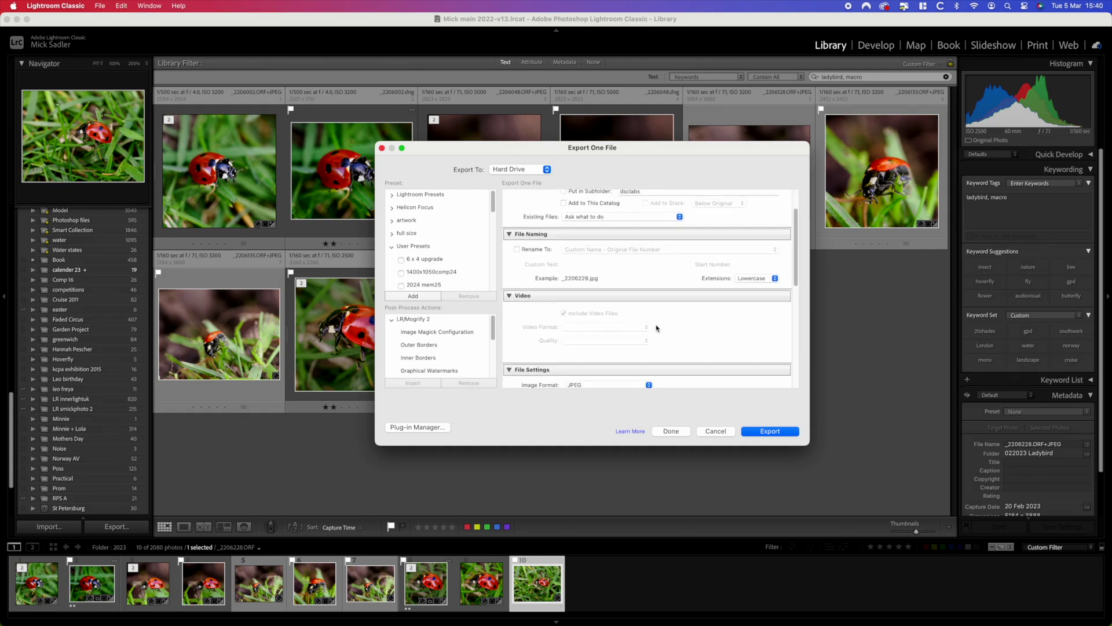
scroll(656, 328, down, 5)
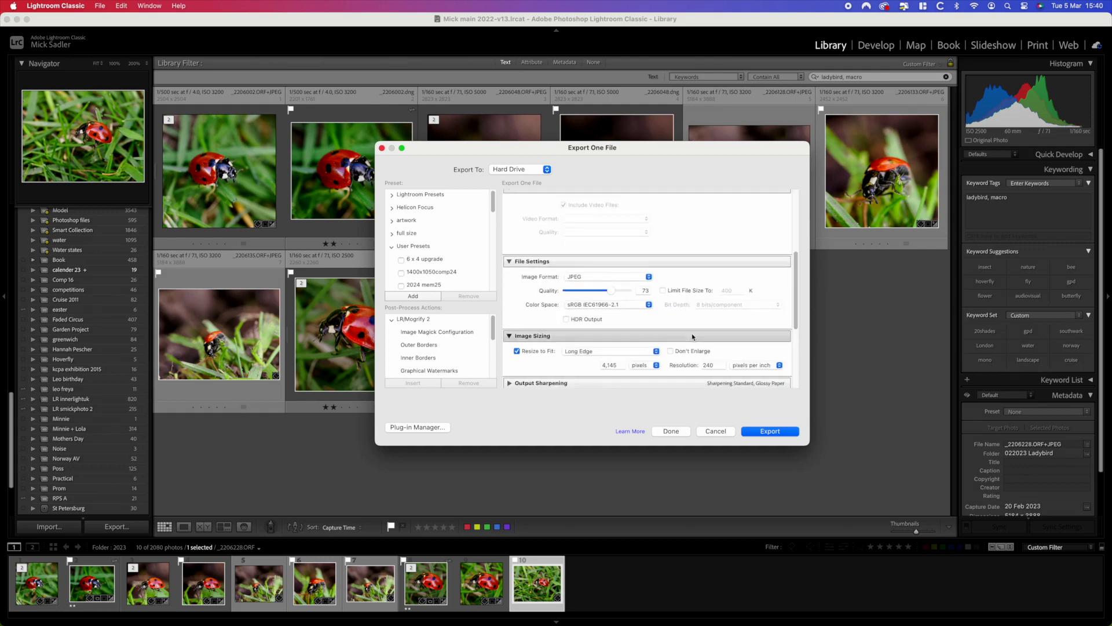
scroll(692, 337, down, 1)
scroll(693, 336, down, 2)
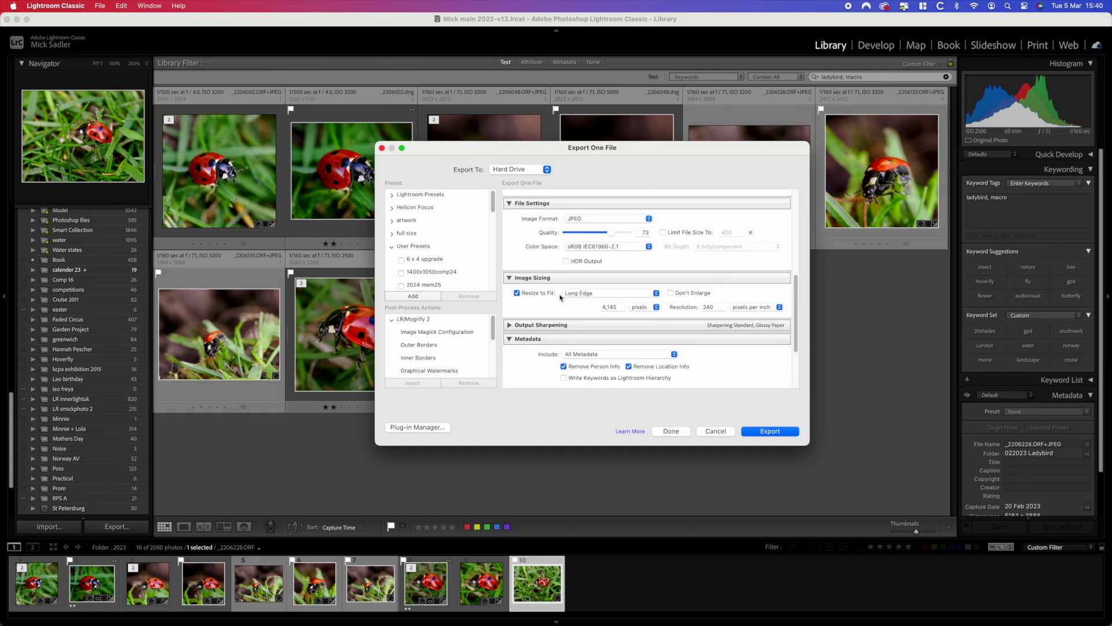
- Change the export resolution from 240 to 300 pixels per inch
double_click(718, 307)
text(300)
scroll(676, 336, down, 5)
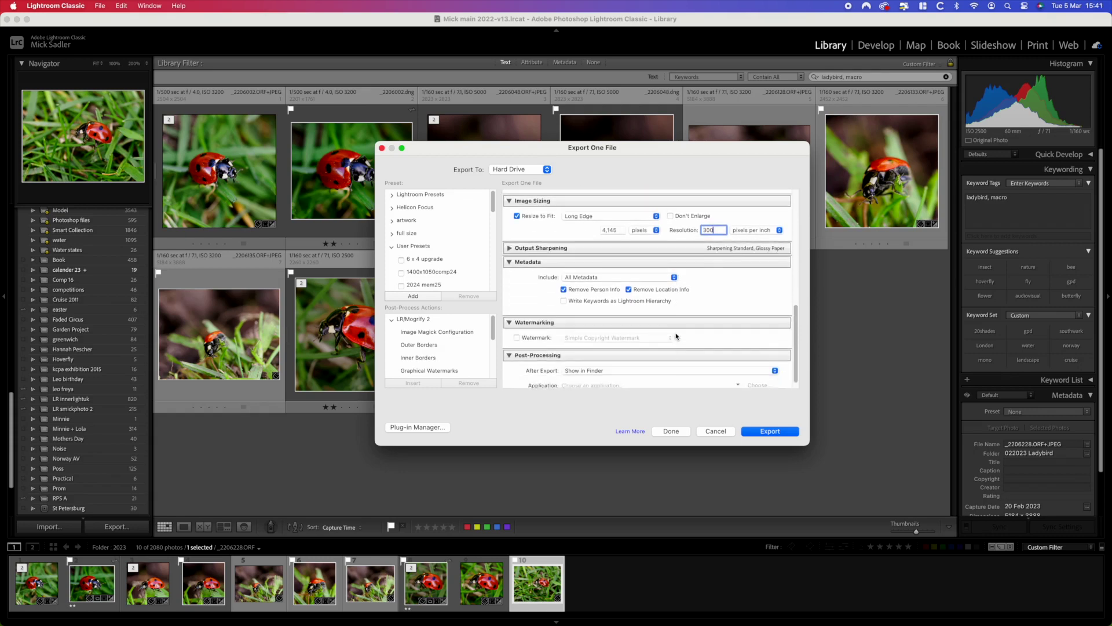
scroll(675, 336, down, 1)
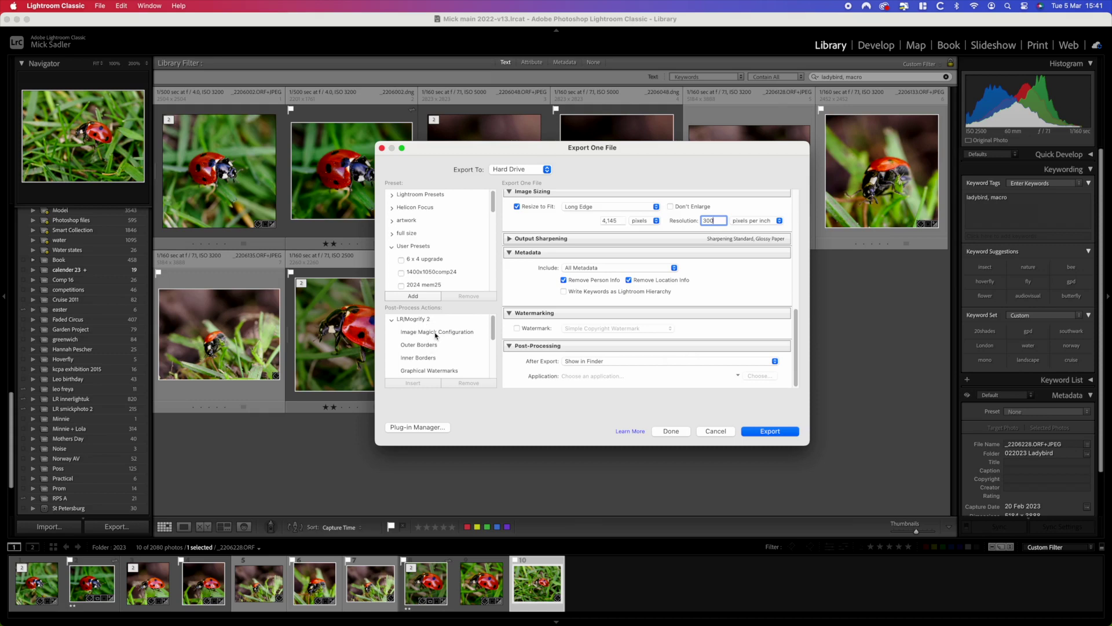
click(436, 333)
- Insert Mogrify Configuration and confirm LR/Mogrify 2's built-in ImageMagick is enabled
double_click(436, 334)
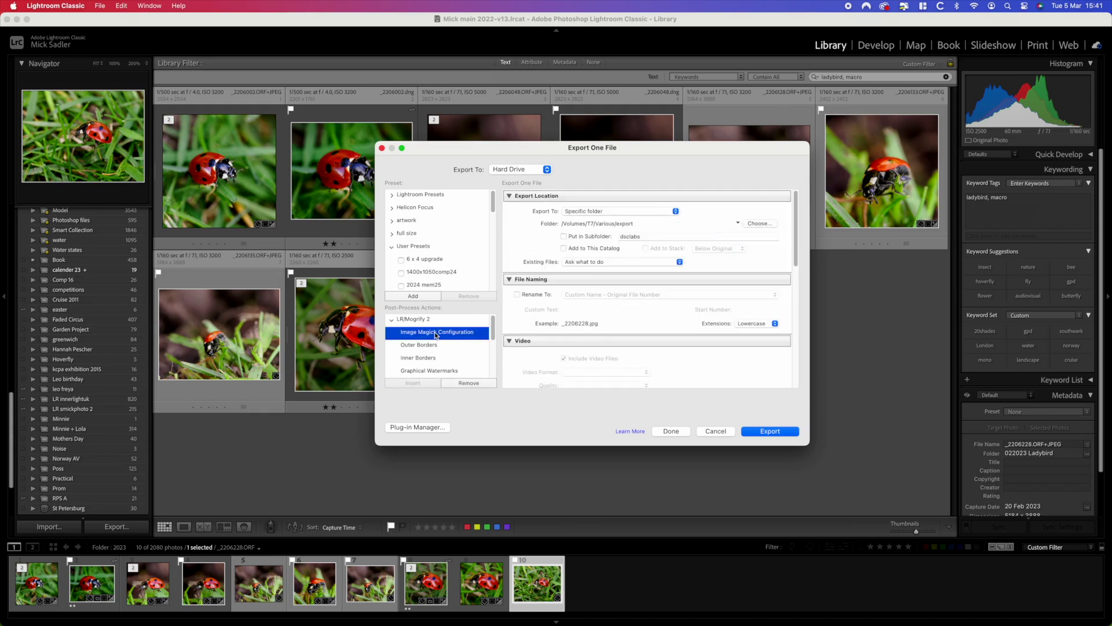
scroll(629, 372, down, 5)
scroll(629, 372, down, 5)
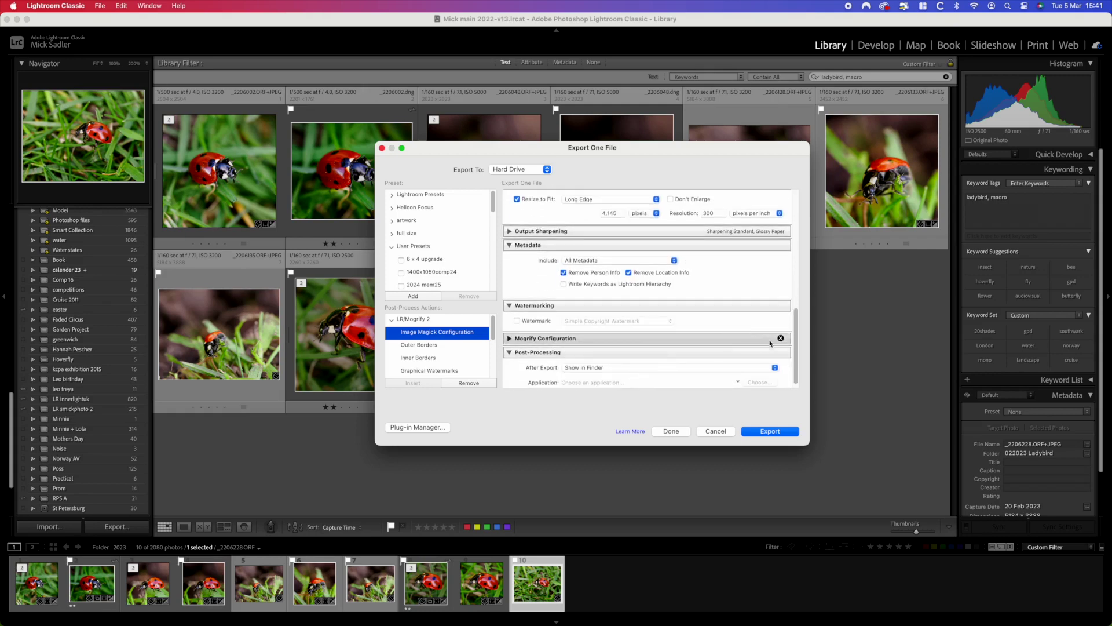
click(510, 338)
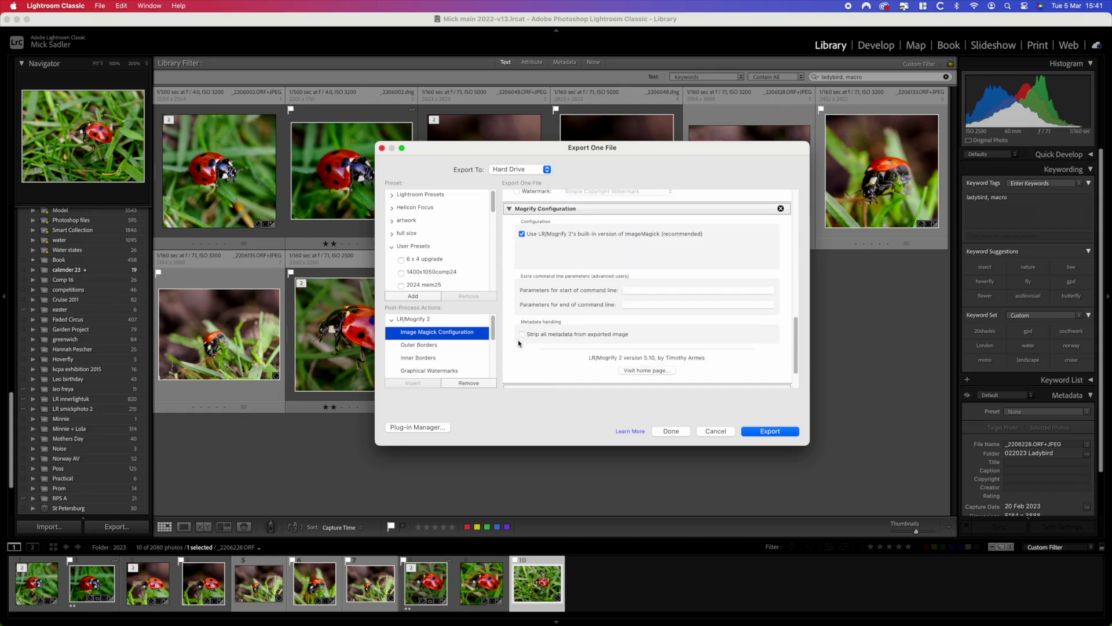
click(510, 208)
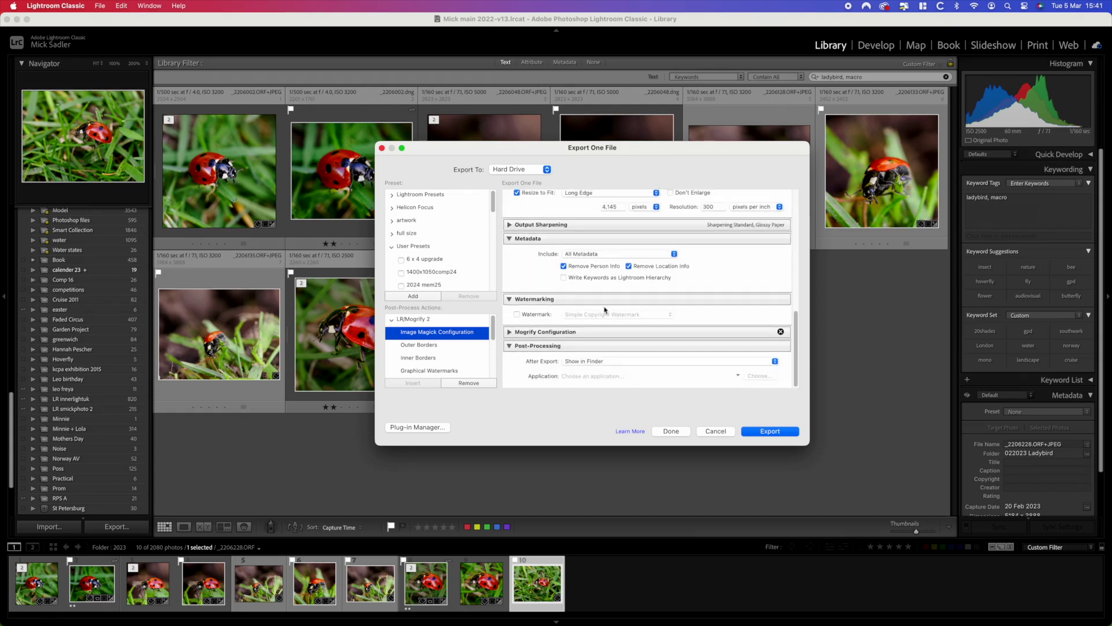
- Insert Outer Borders and add a first 59-pixel border coloured white on every side
click(419, 346)
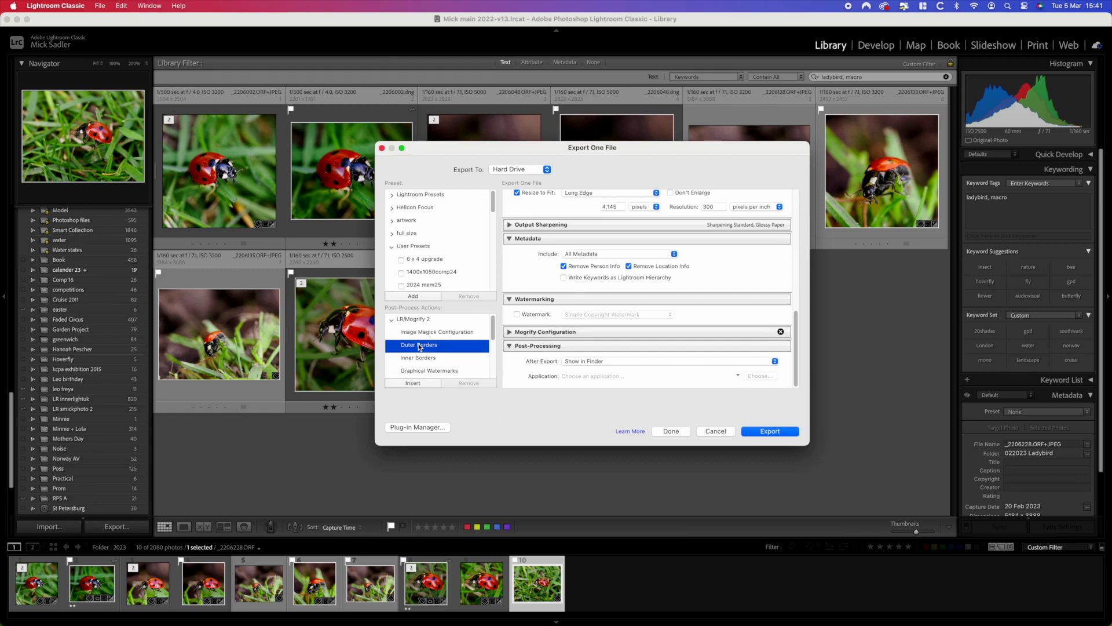
double_click(419, 346)
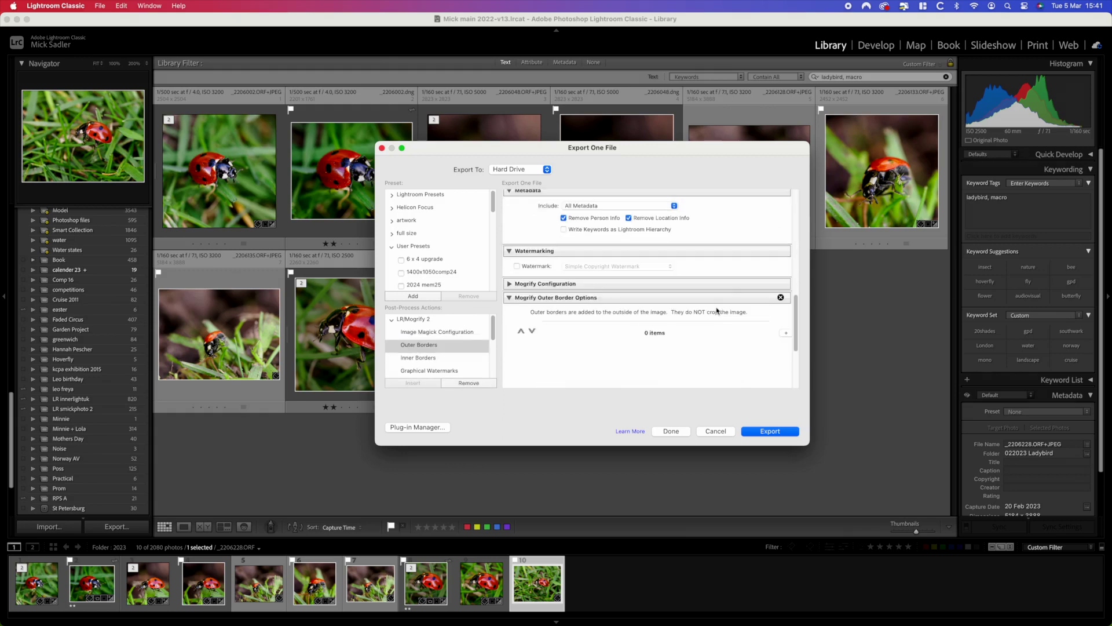
scroll(716, 312, down, 2)
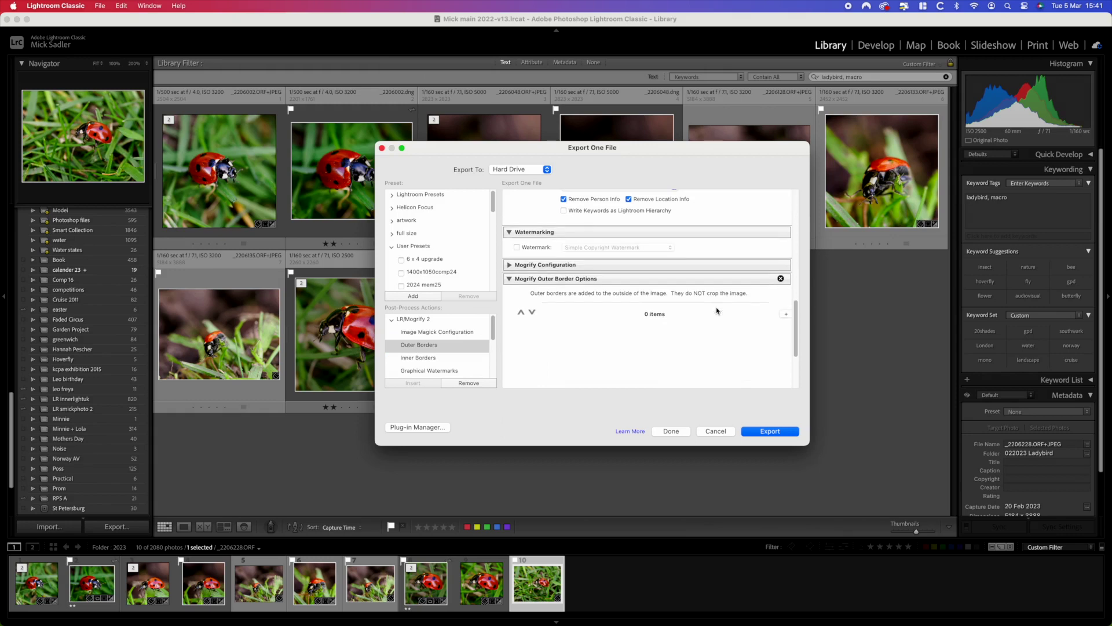
click(787, 308)
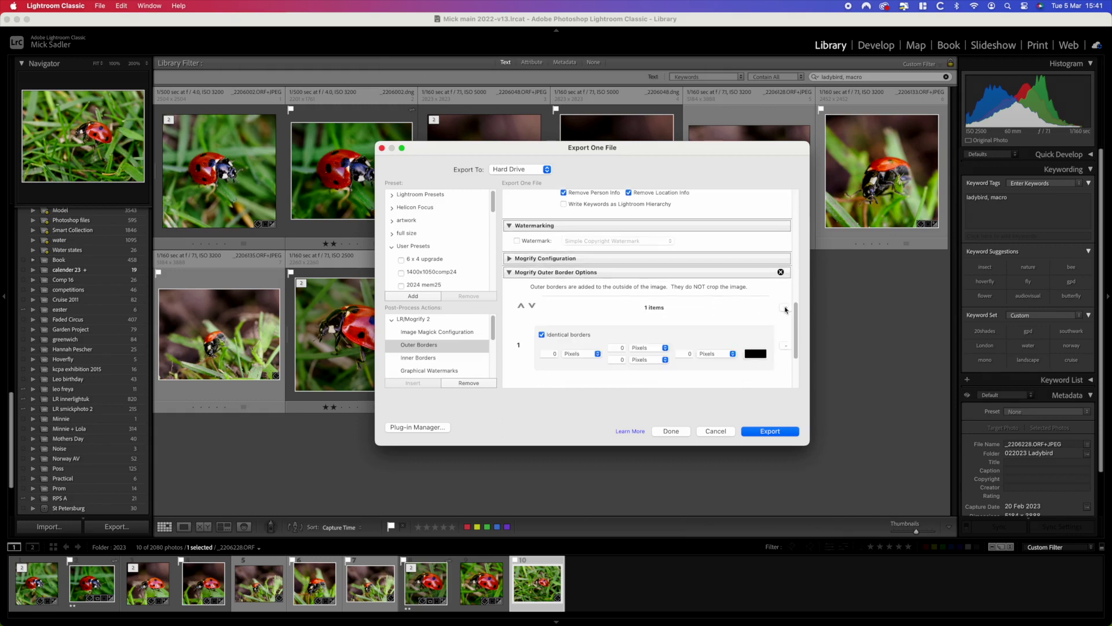
click(545, 353)
text(59)
click(760, 354)
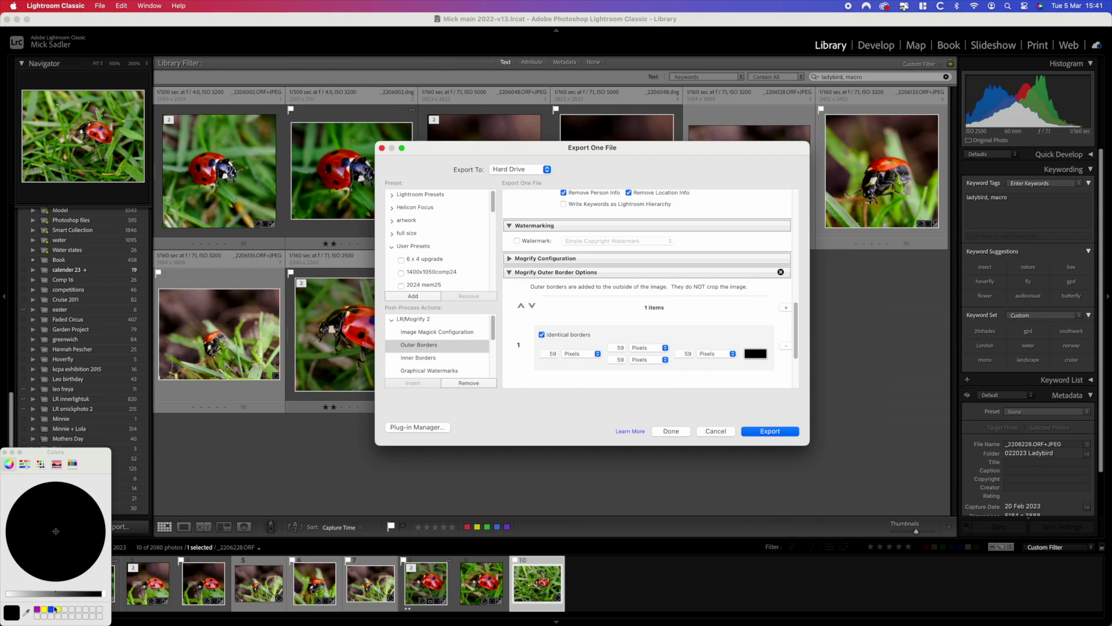
drag(104, 595, 2, 591)
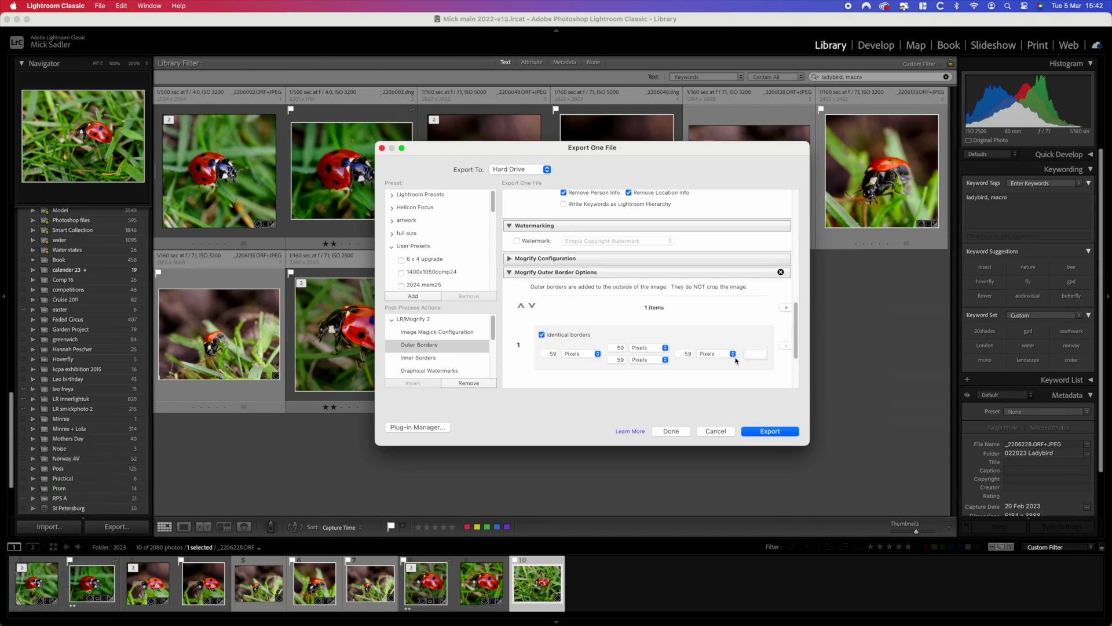
scroll(736, 360, down, 2)
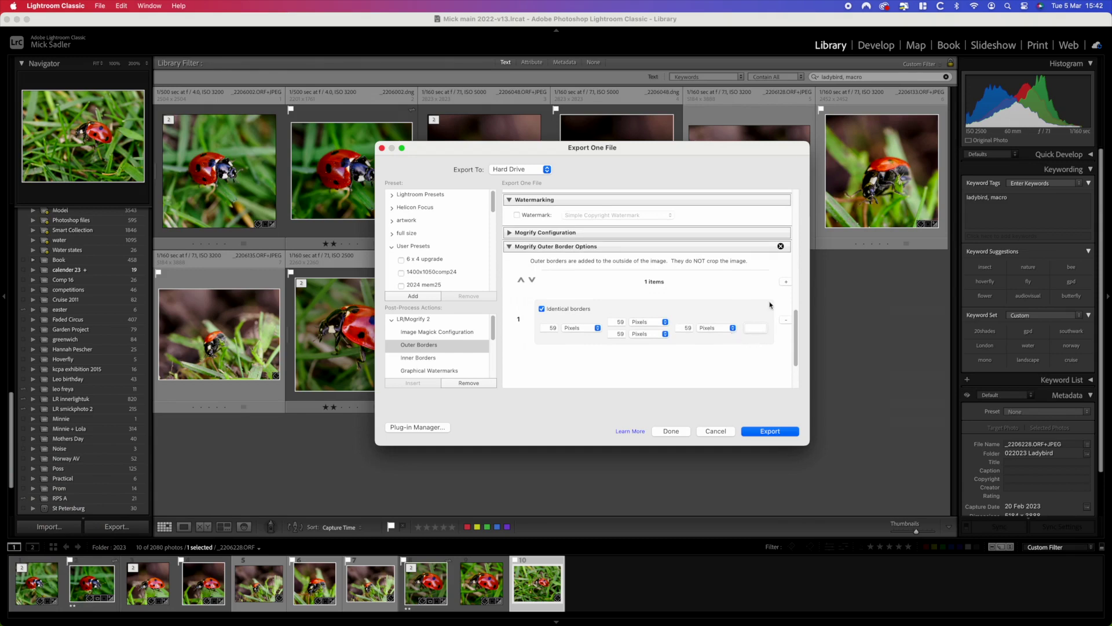
- Add a second 3-pixel black border beneath the 59-pixel white one
click(786, 282)
scroll(768, 358, down, 1)
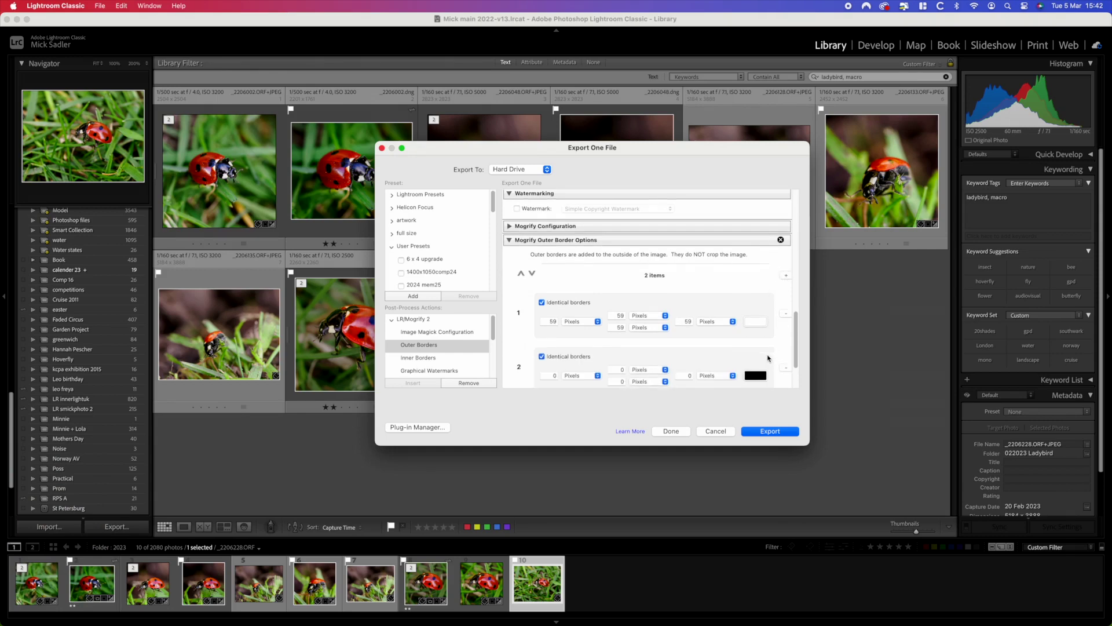
scroll(768, 359, down, 2)
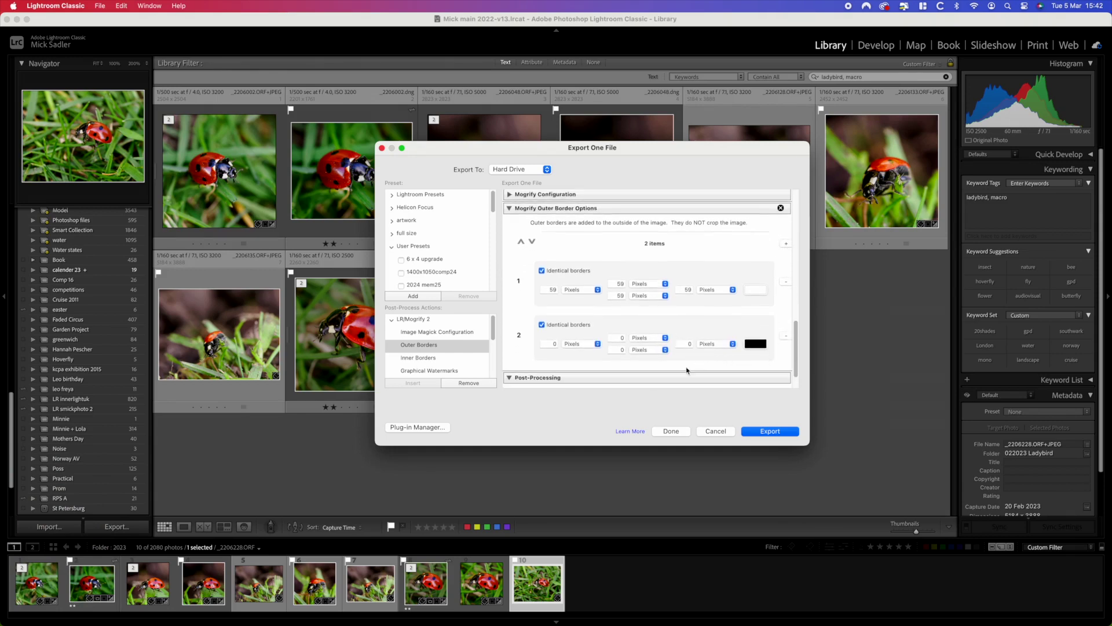
click(542, 345)
scroll(753, 350, down, 2)
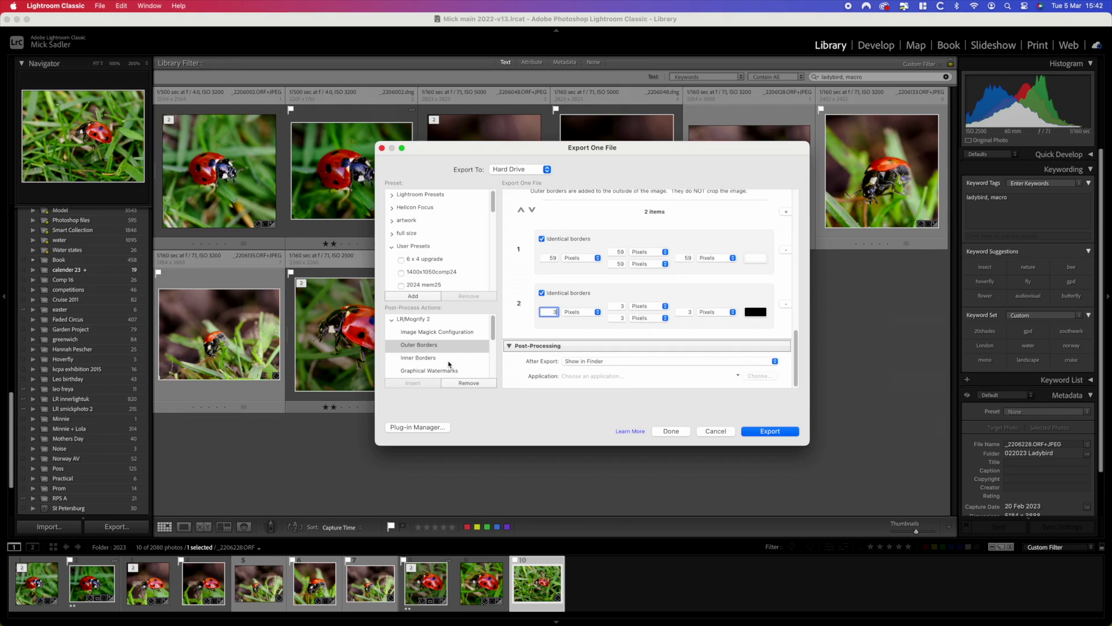
scroll(449, 365, down, 2)
scroll(450, 365, down, 1)
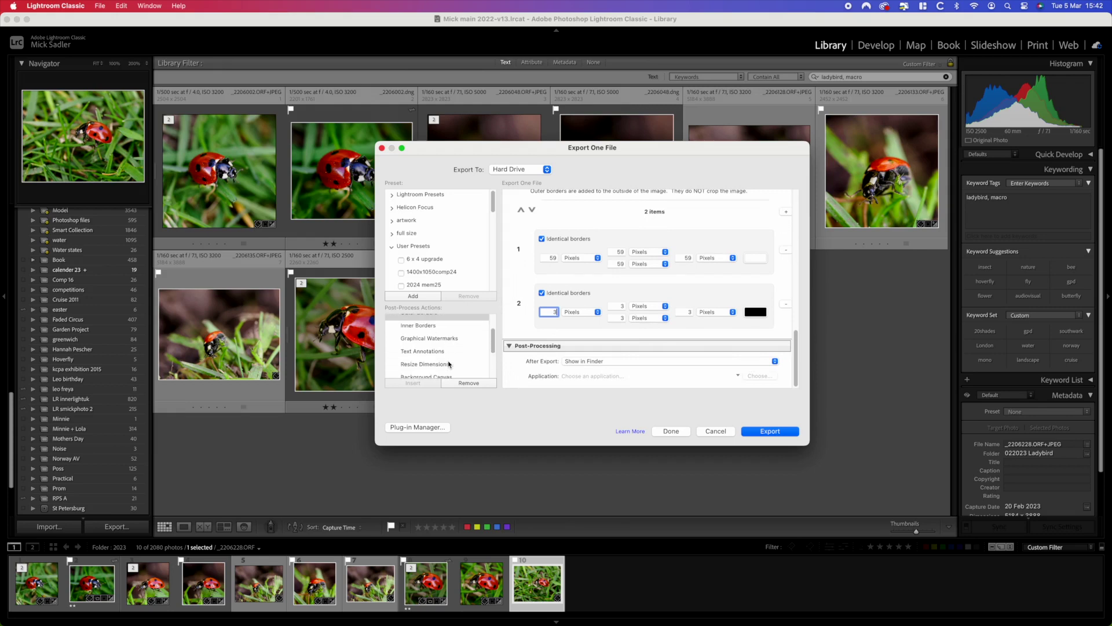
scroll(452, 363, down, 2)
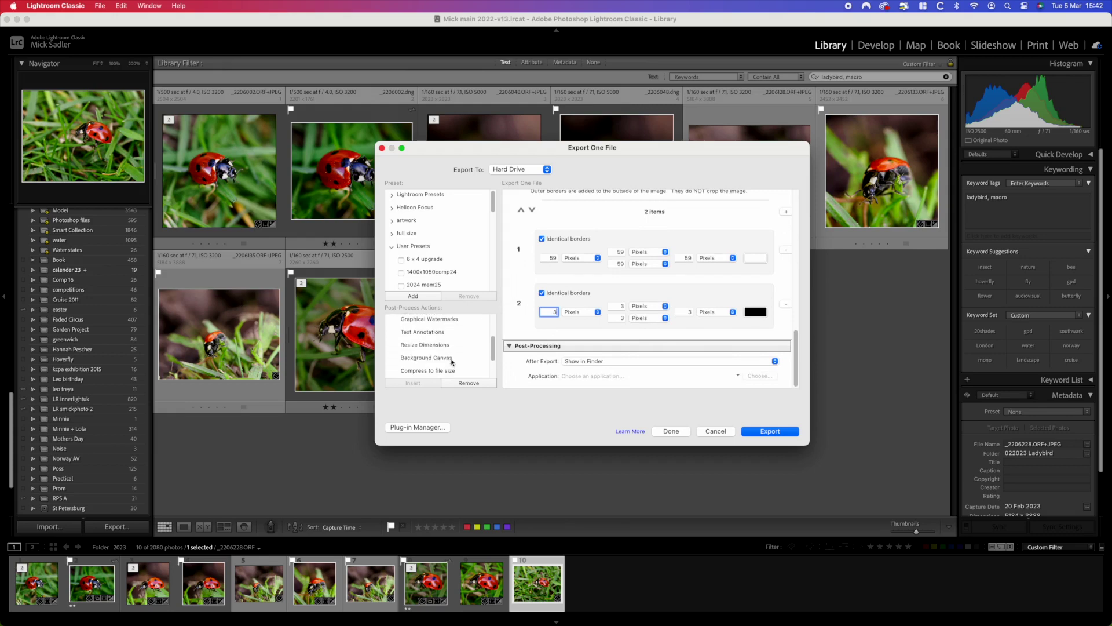
click(419, 359)
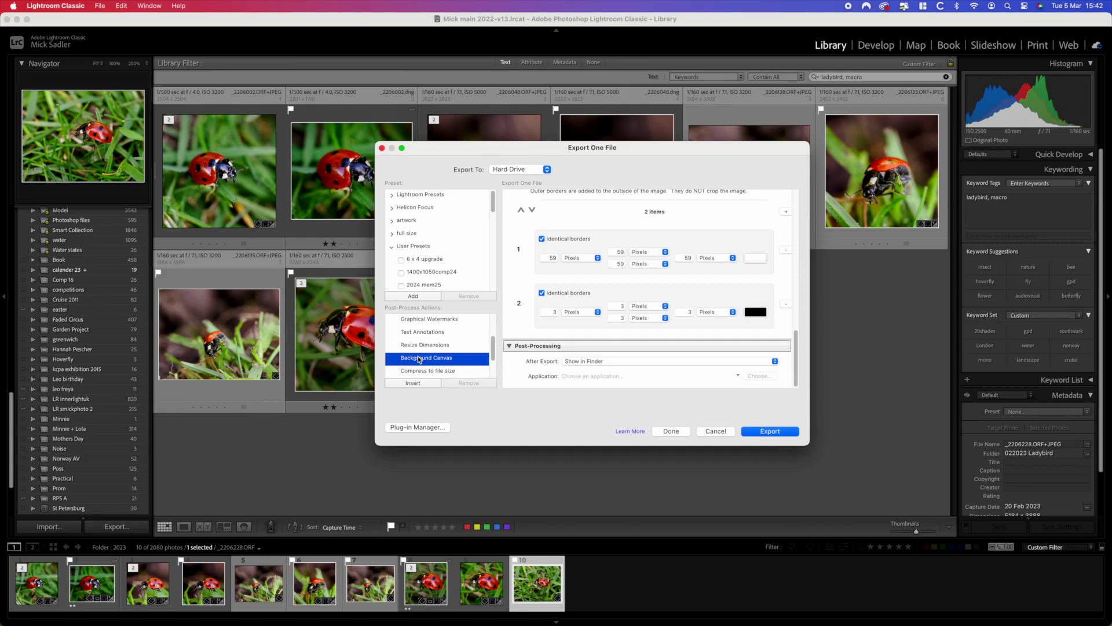
- Insert a white 4800 × 3600 px background canvas into the export
double_click(419, 358)
scroll(638, 312, down, 2)
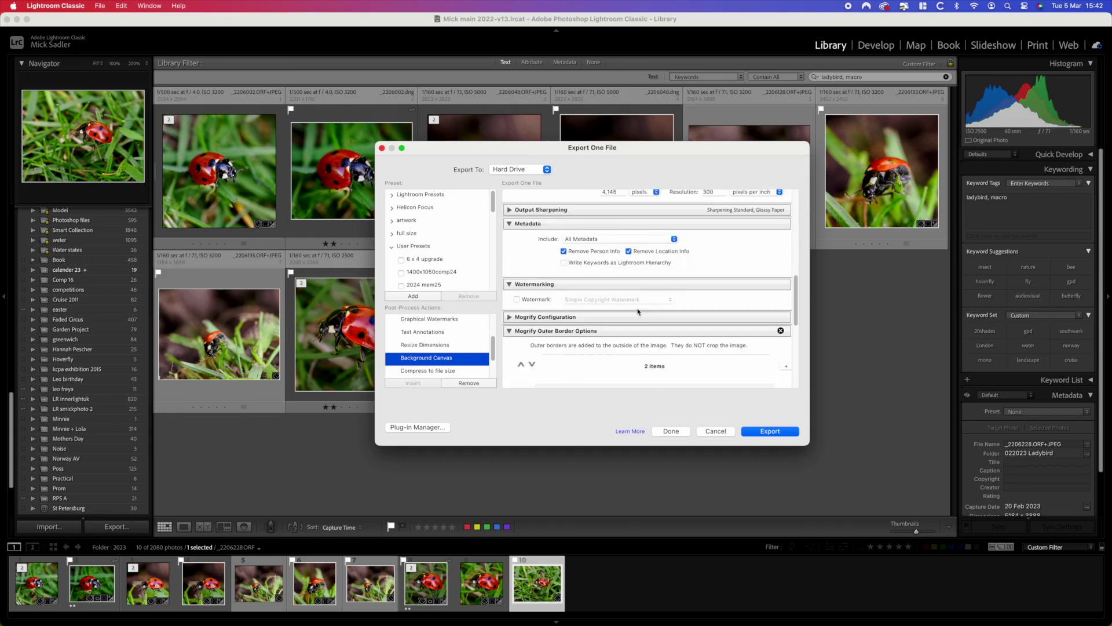
scroll(638, 312, down, 5)
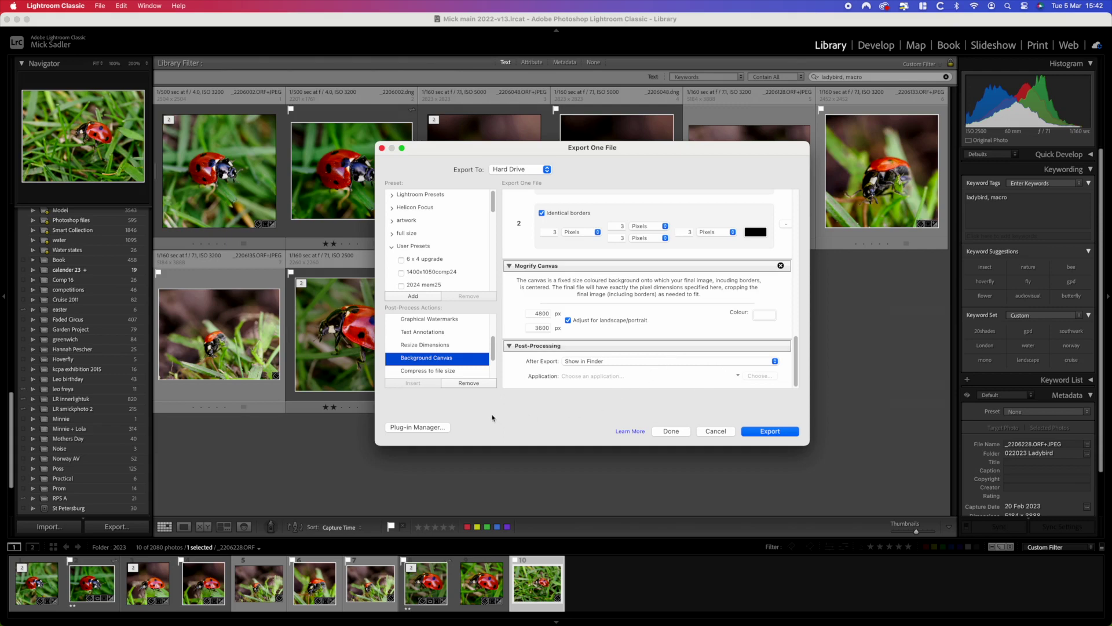
click(409, 297)
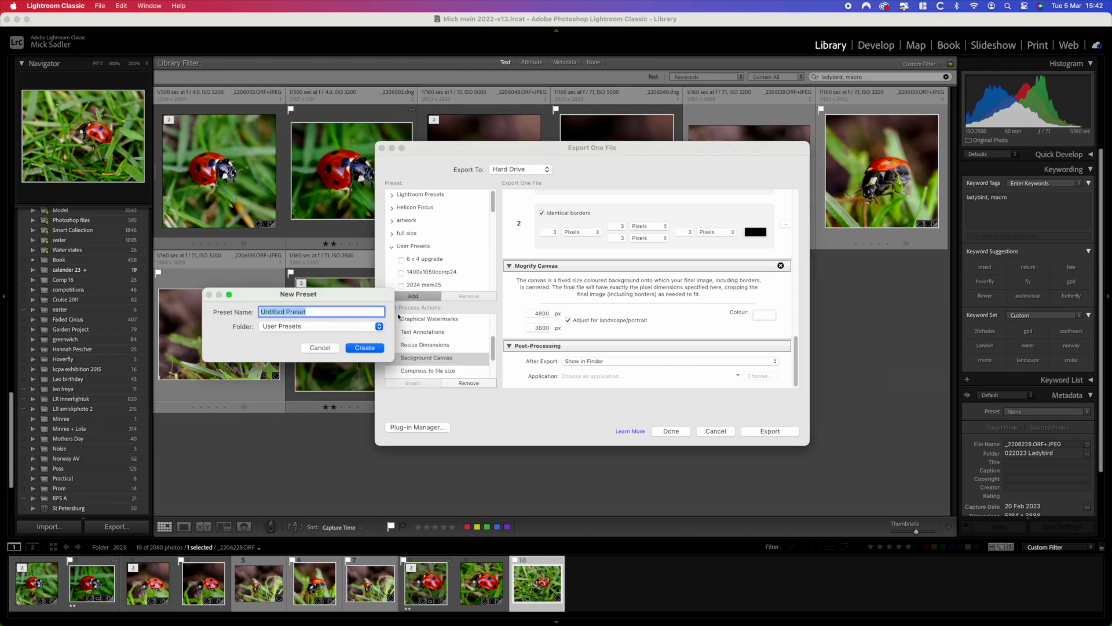
- Save the settings as preset '3x2 border 16x12' and export the photo
text(3)
text(x2)
text( bors)
text(der)
text( 1)
text(6)
text(x12)
click(365, 347)
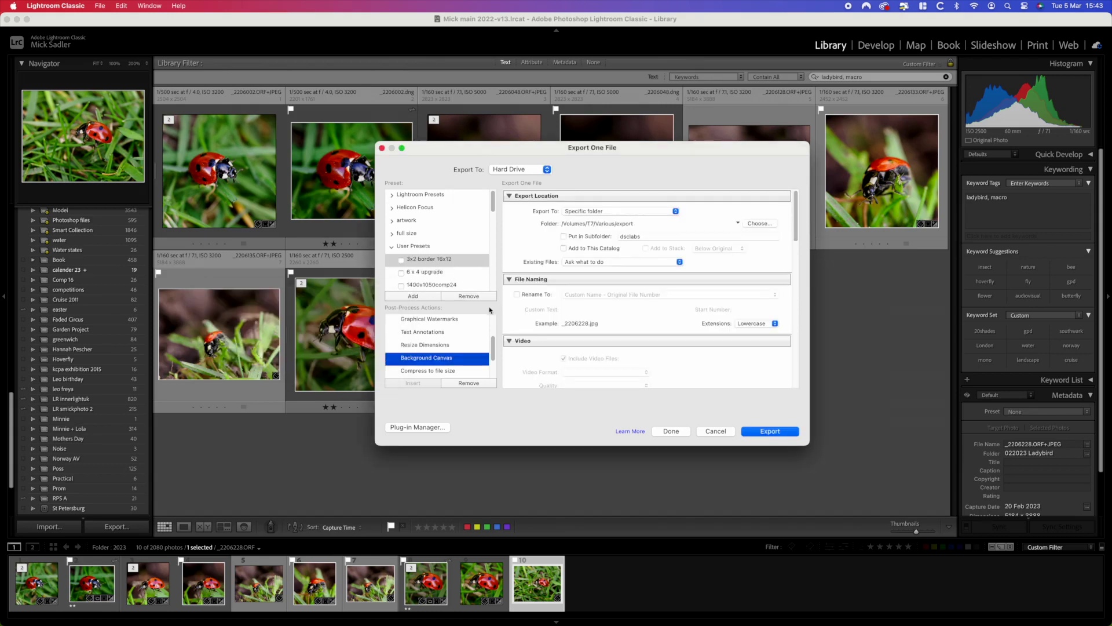
click(770, 431)
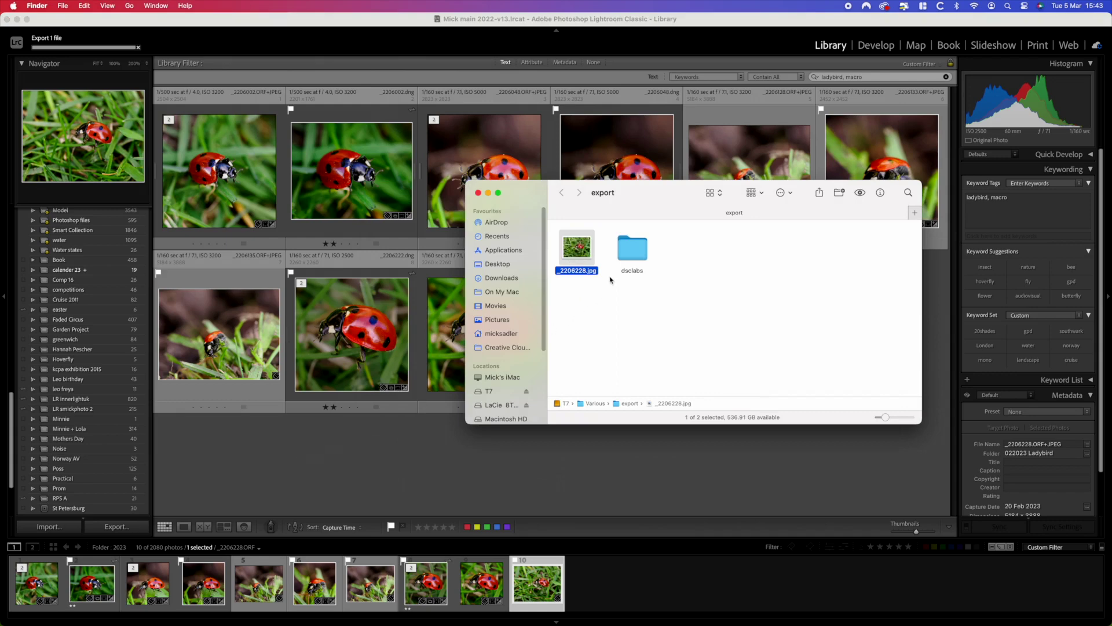
- View _2206228.jpg in Preview to confirm its border, then close Preview and the export folder
double_click(571, 249)
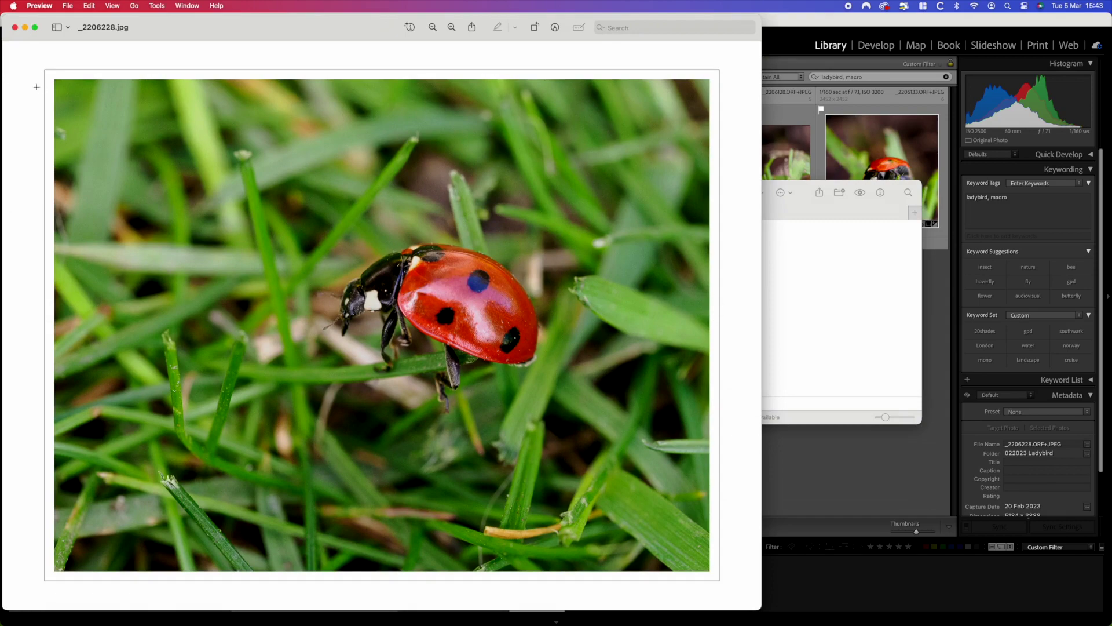
click(14, 27)
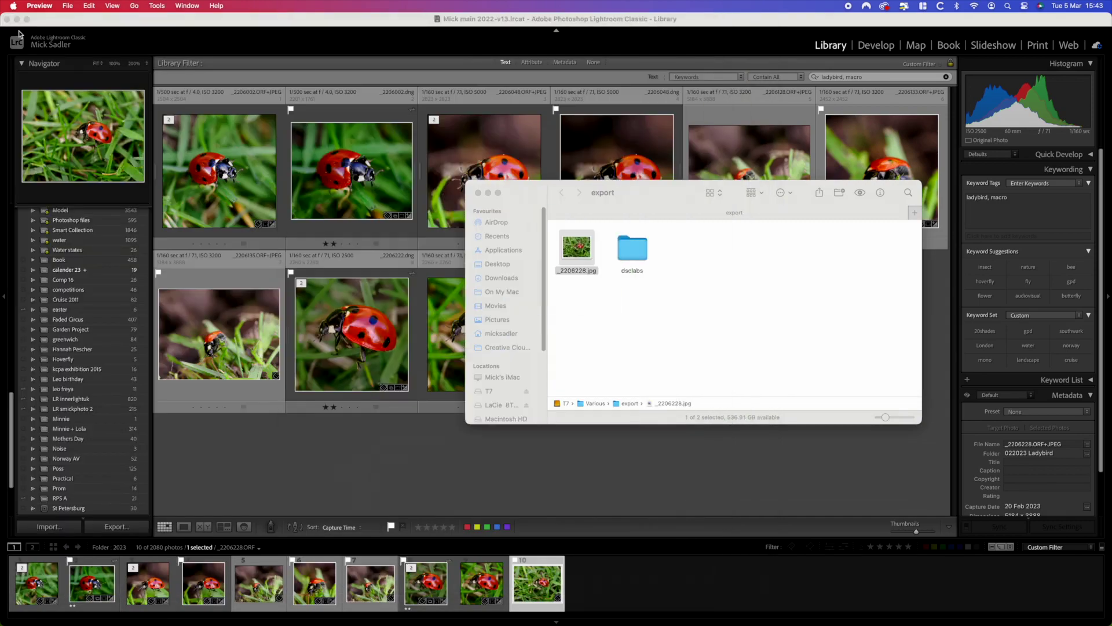
click(510, 446)
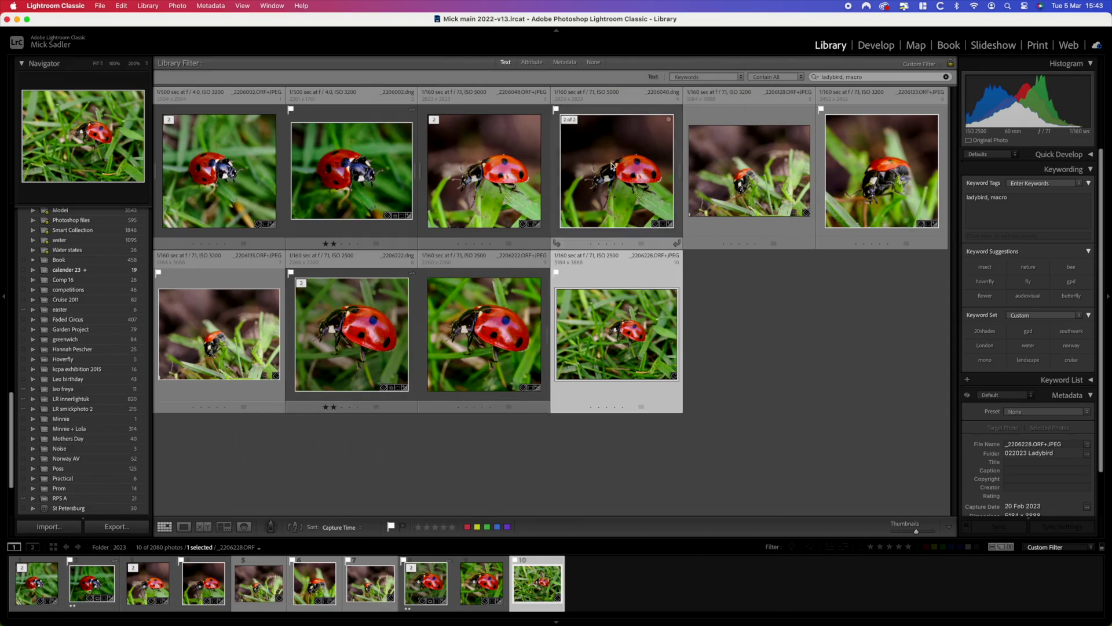
- Select _2206048.dng and set its export Long Edge to 2700 pixels instead of 4,145
click(614, 191)
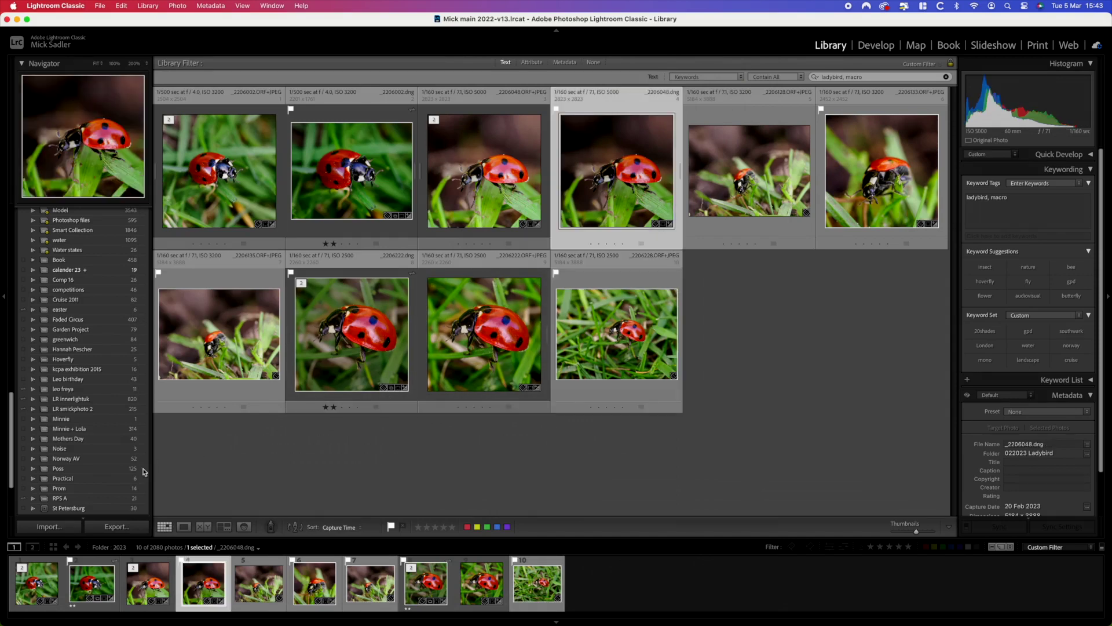
click(115, 527)
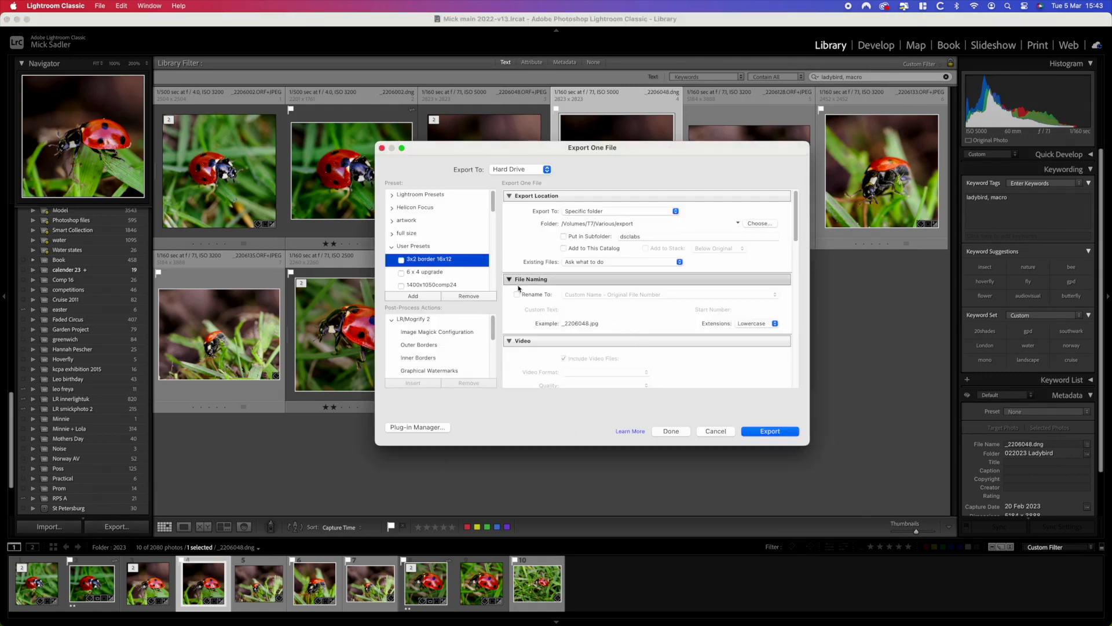
scroll(617, 292, down, 10)
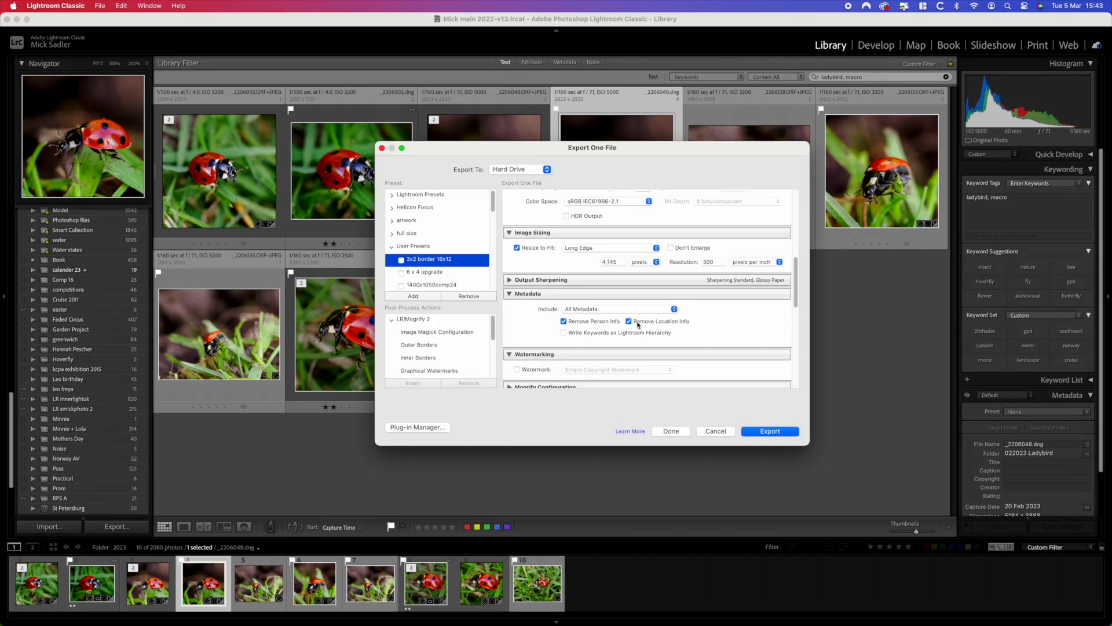
scroll(637, 325, down, 1)
scroll(638, 325, up, 1)
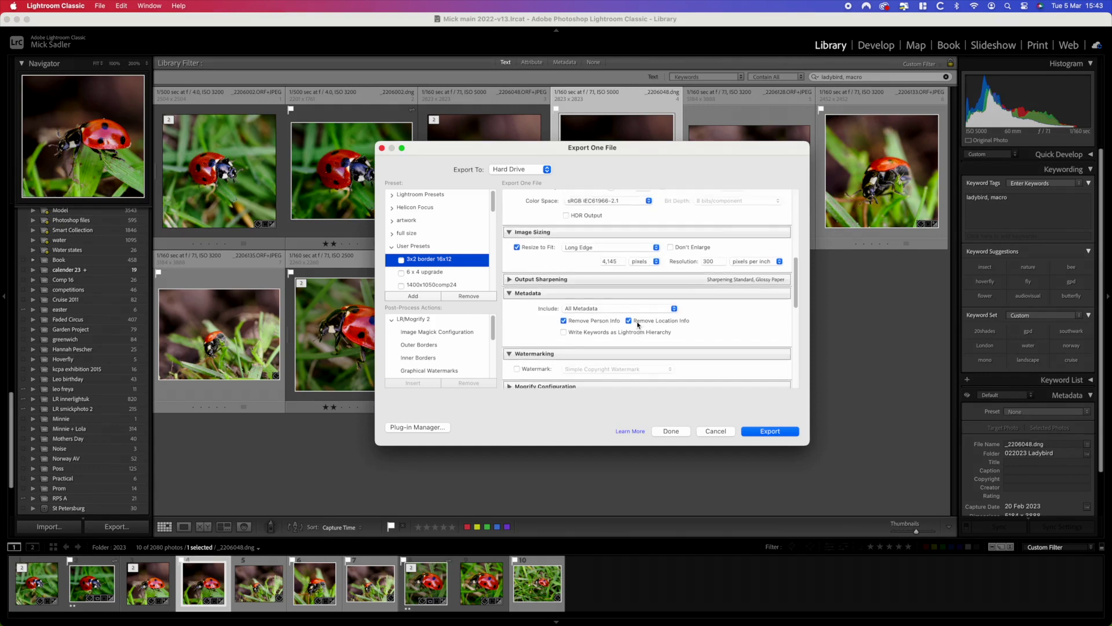
click(620, 262)
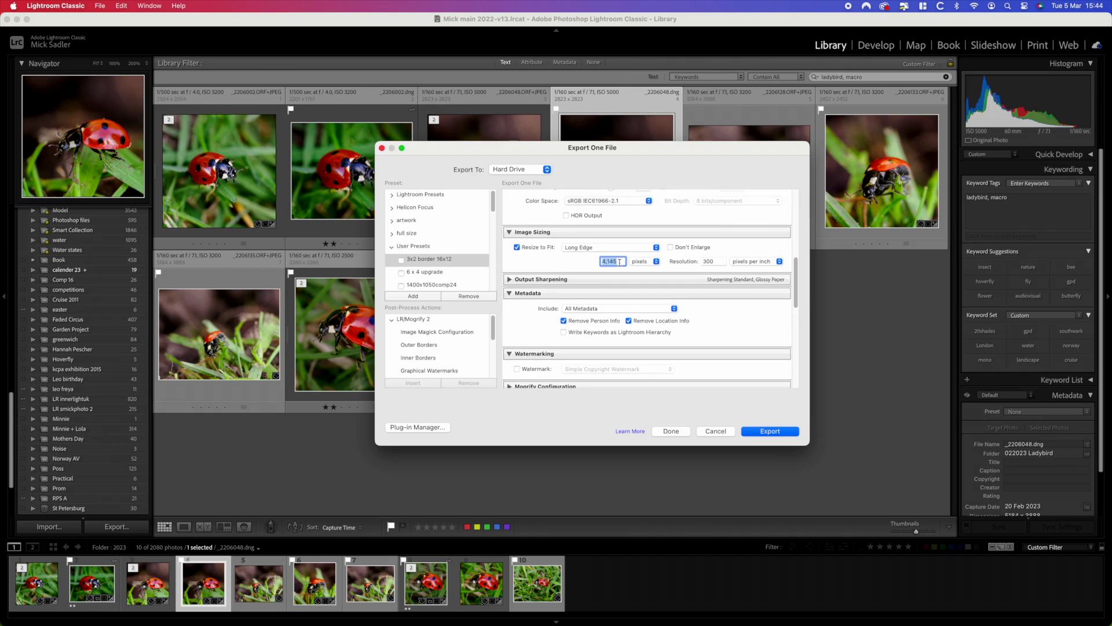
text(270)
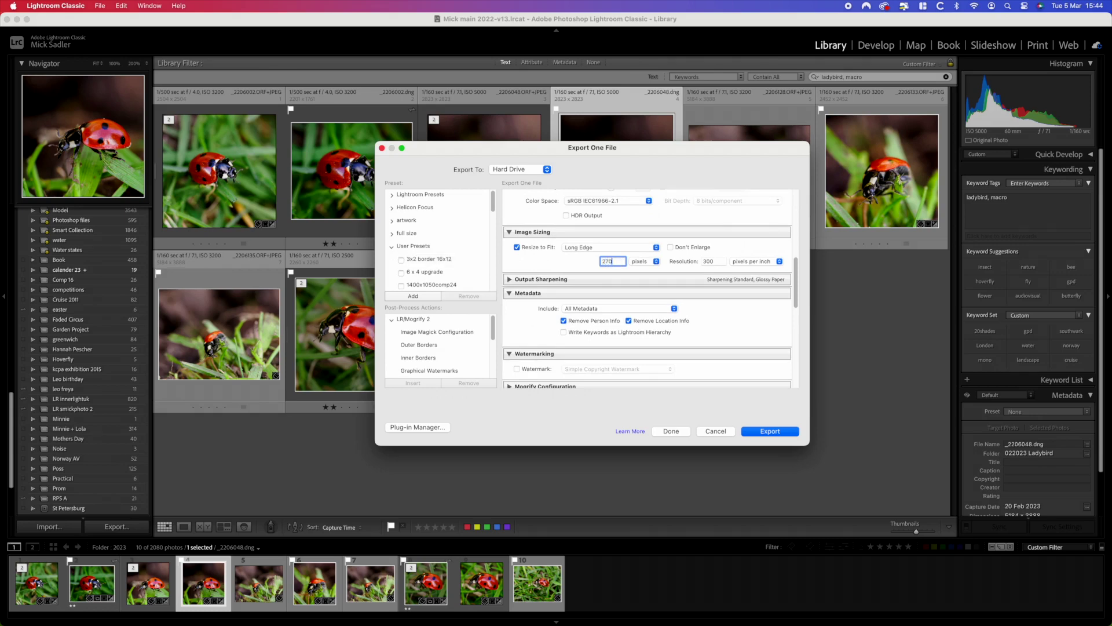
text(0)
scroll(638, 322, down, 2)
scroll(638, 322, down, 6)
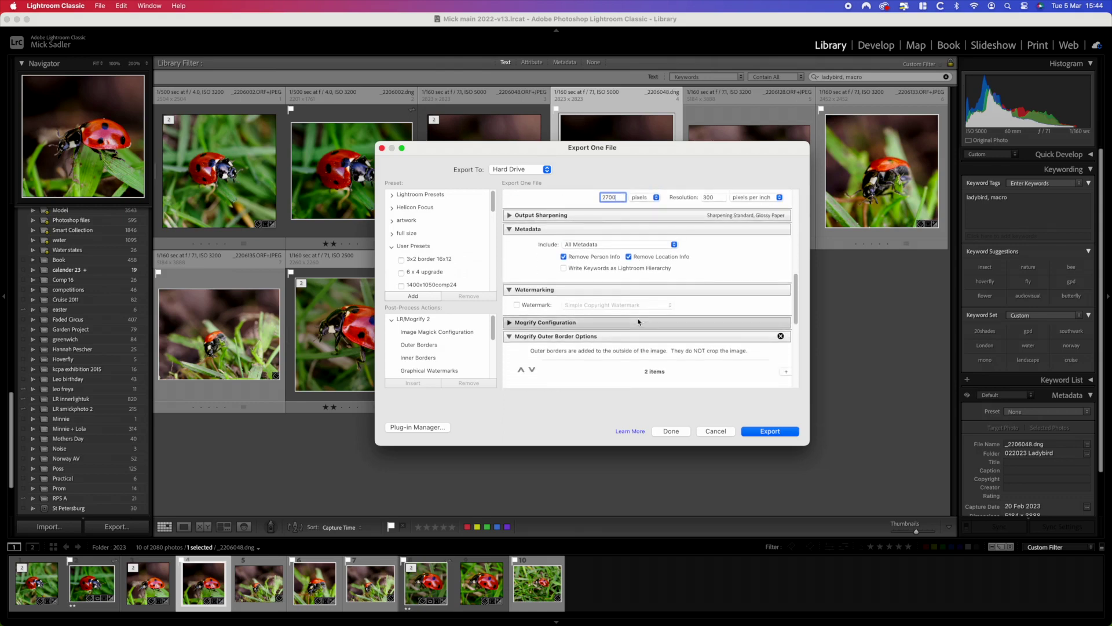
- Change the export canvas width from 4800 to 3600 px, giving a 3600 × 3600 px square canvas
scroll(639, 322, down, 4)
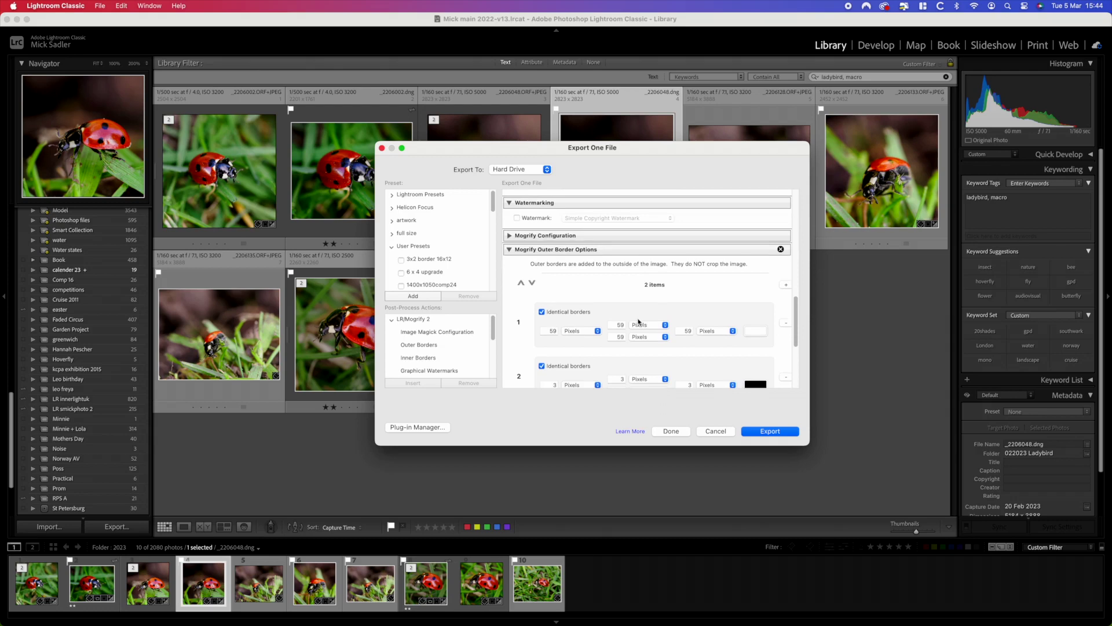
scroll(639, 322, down, 5)
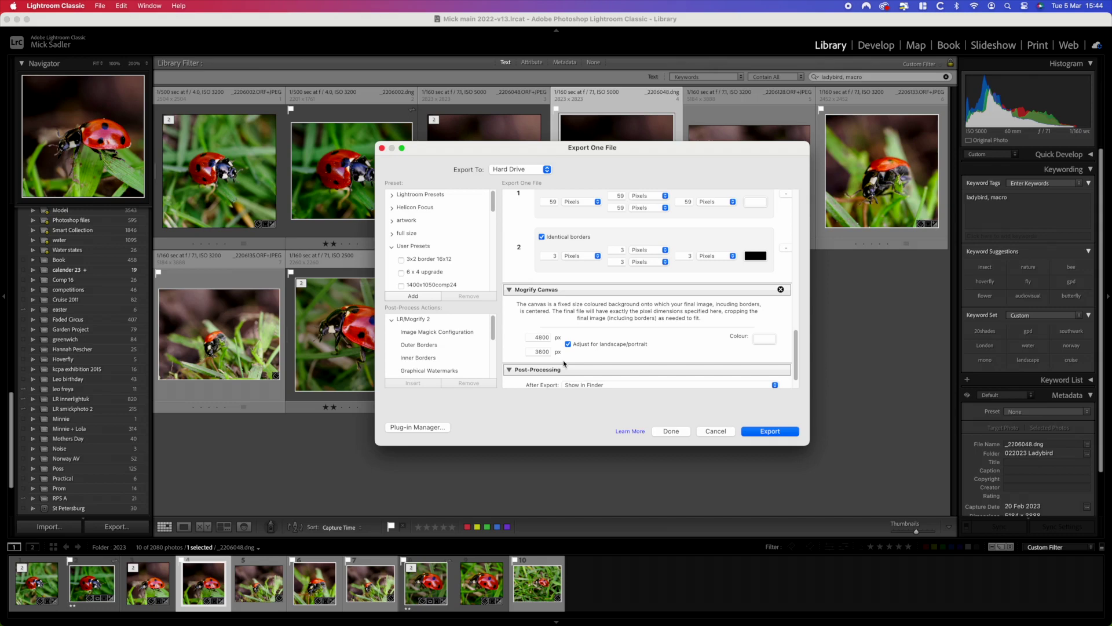
double_click(537, 337)
text(3600)
scroll(607, 352, down, 2)
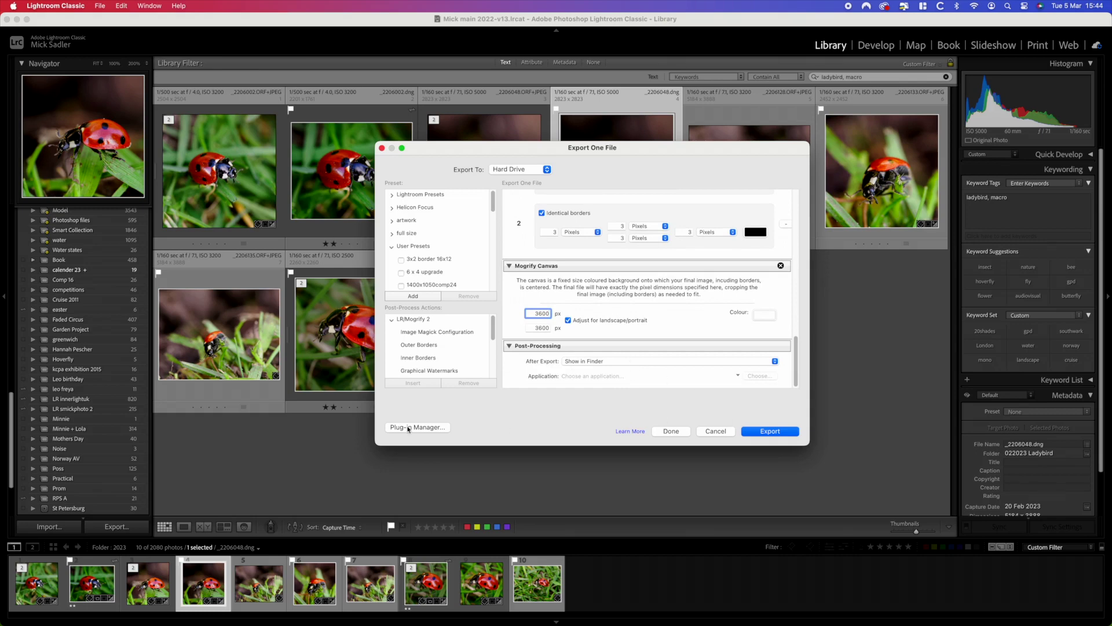
- Save the current export settings as a new preset named 'square border 12x12'
click(413, 296)
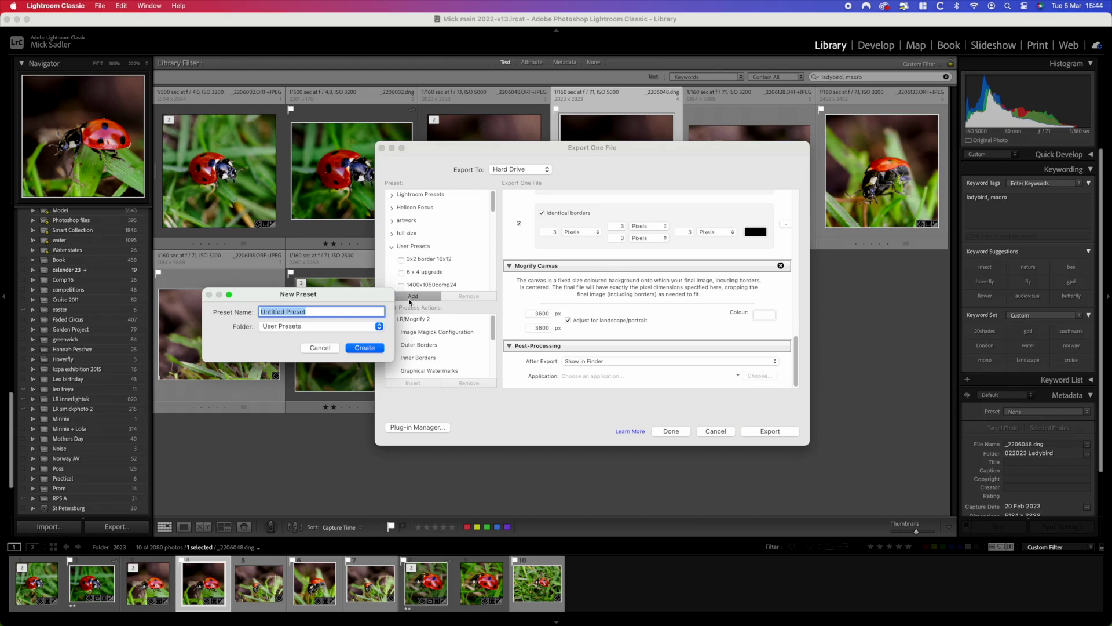
text(square border 12x12)
click(355, 349)
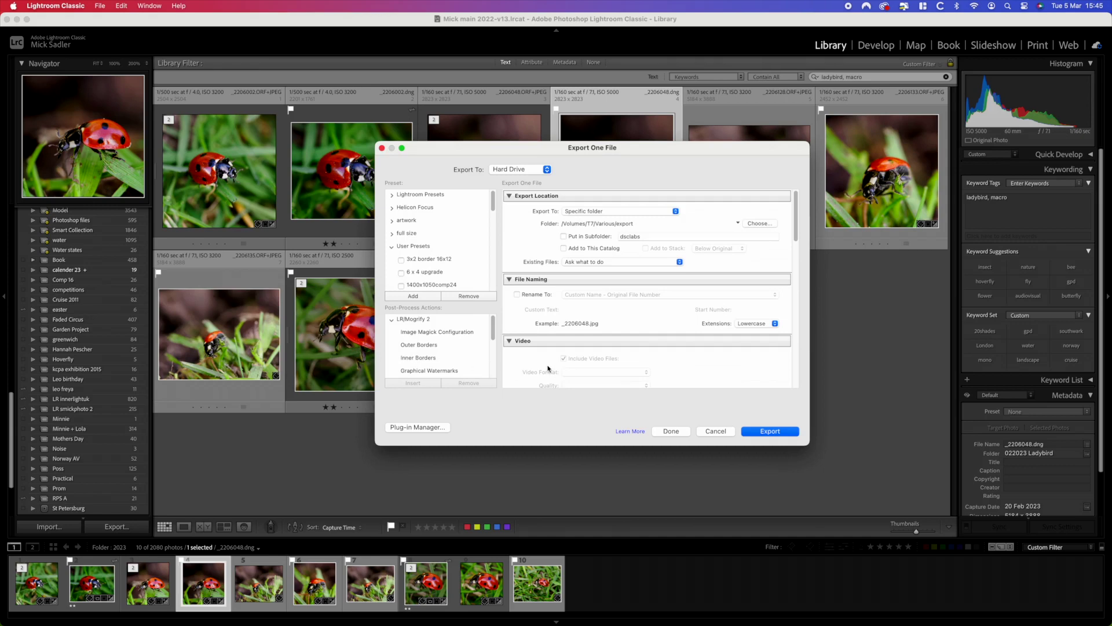
- Export _2206048.jpg, check its square white border in Preview, then close Preview and the folder
click(752, 432)
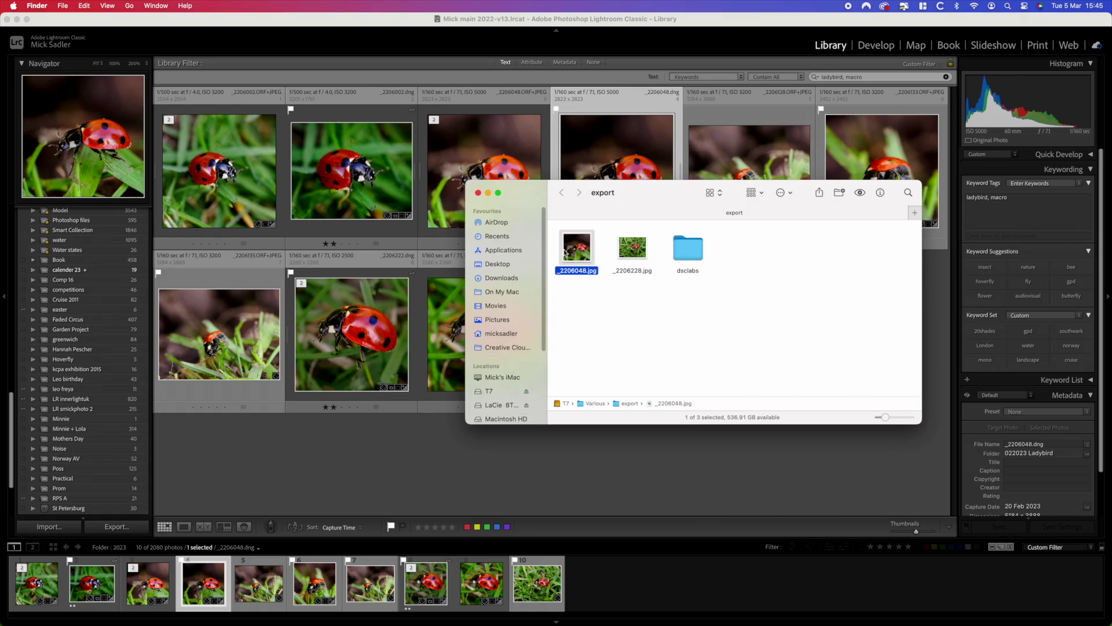
double_click(575, 252)
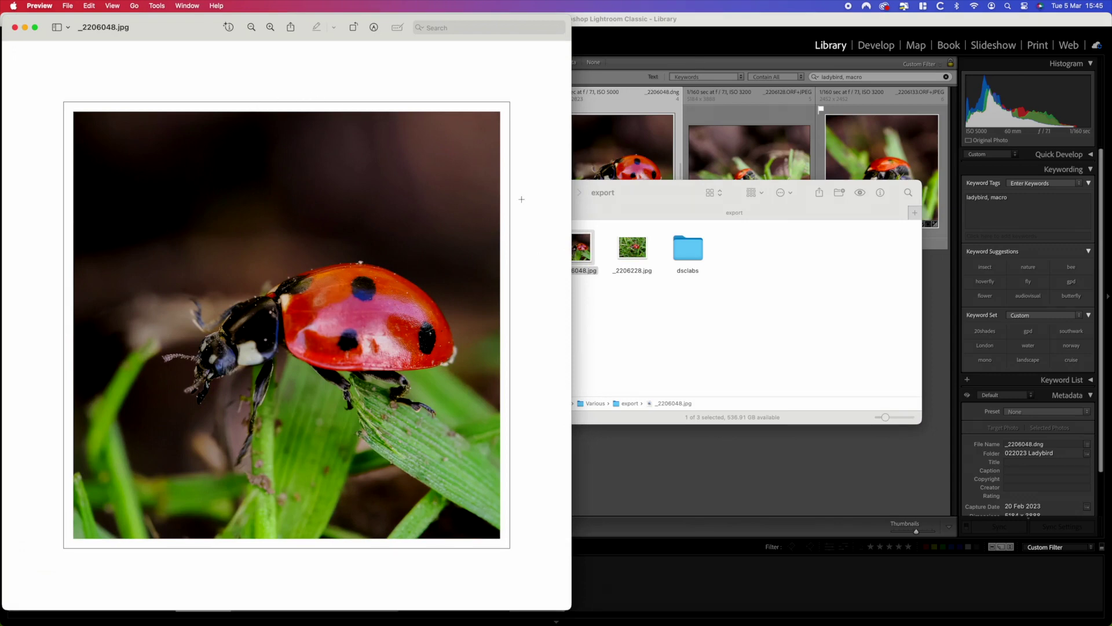
click(15, 27)
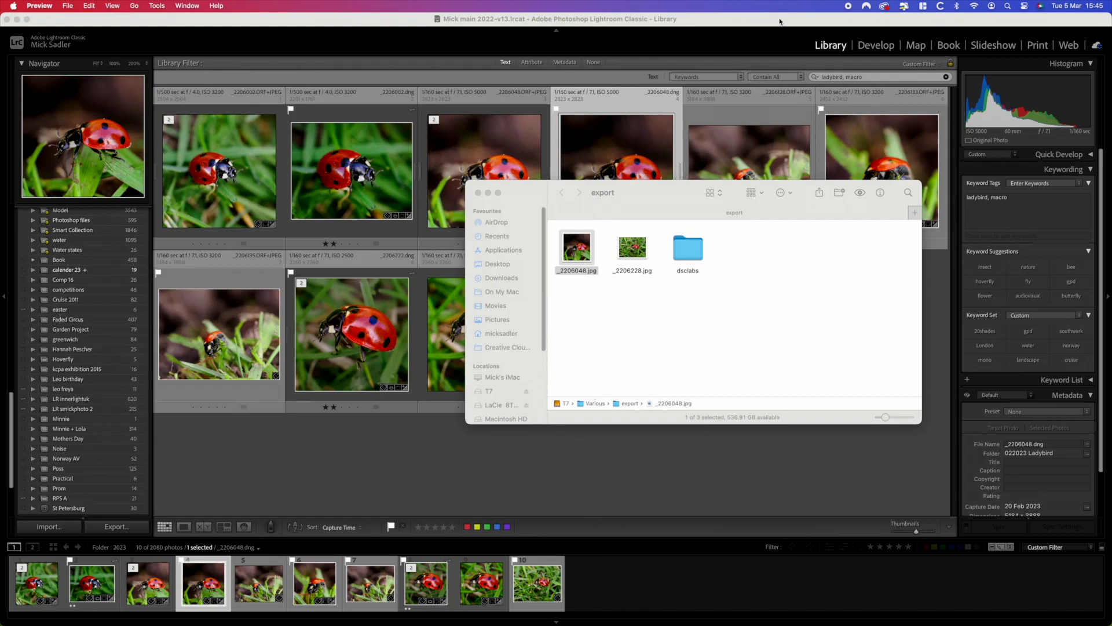
click(478, 193)
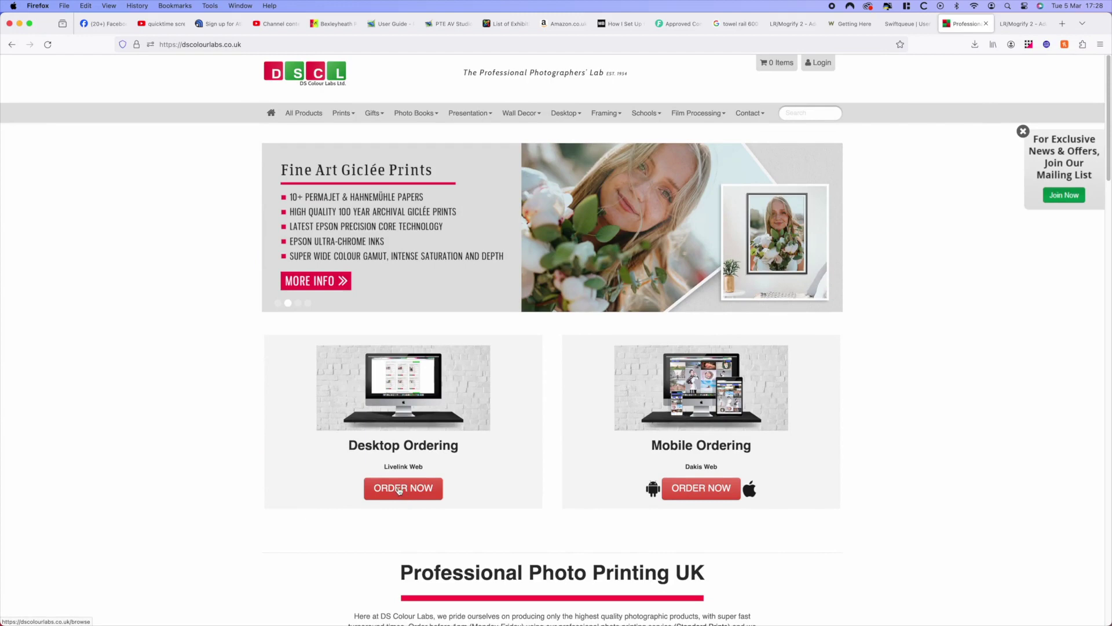
- Begin a Desktop order of Standard Professional Prints sized 16" x 12" Lustre with no border
click(399, 491)
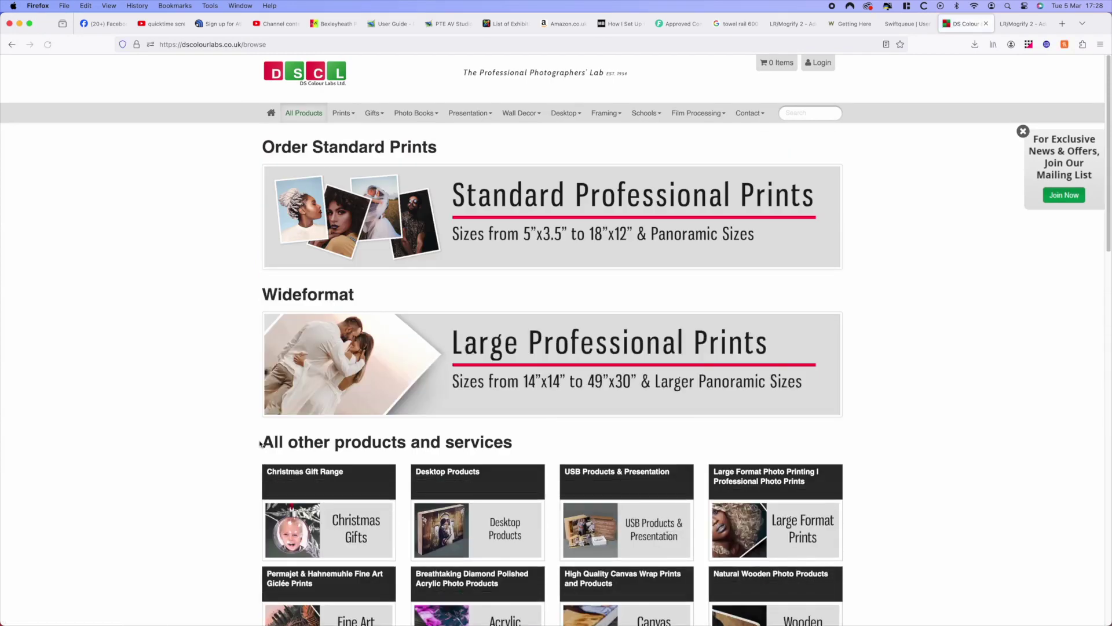
scroll(260, 444, down, 2)
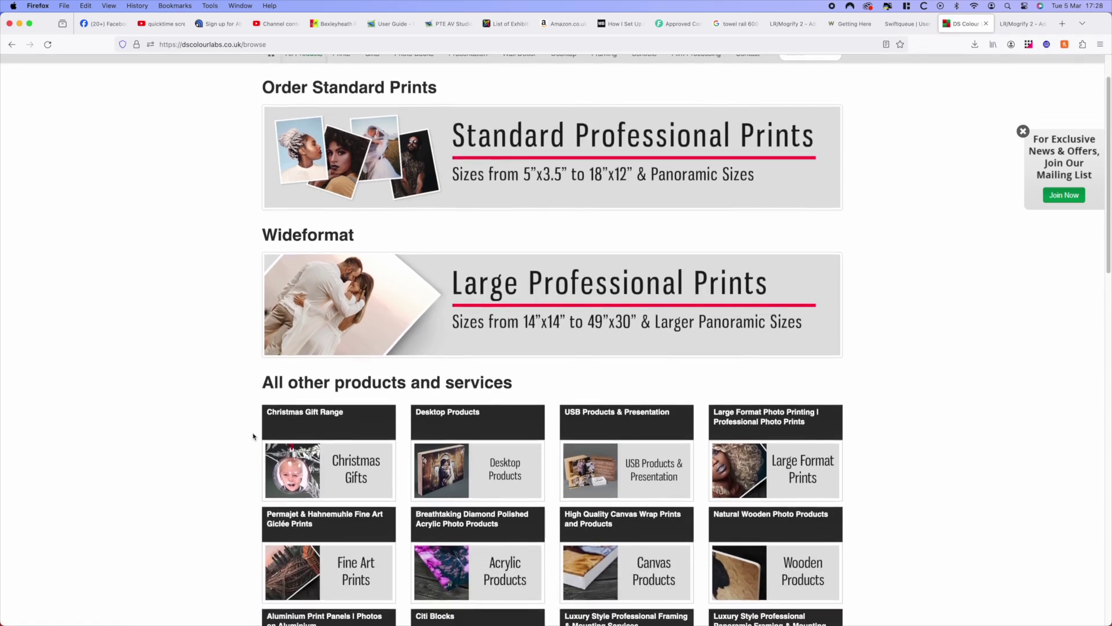
click(597, 139)
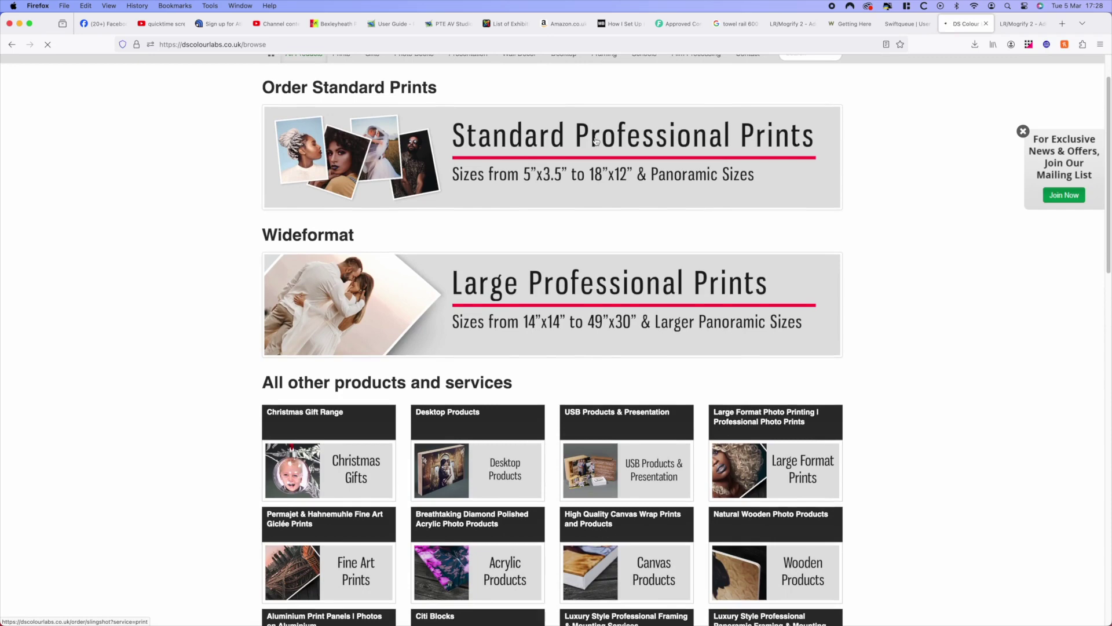
scroll(539, 211, down, 3)
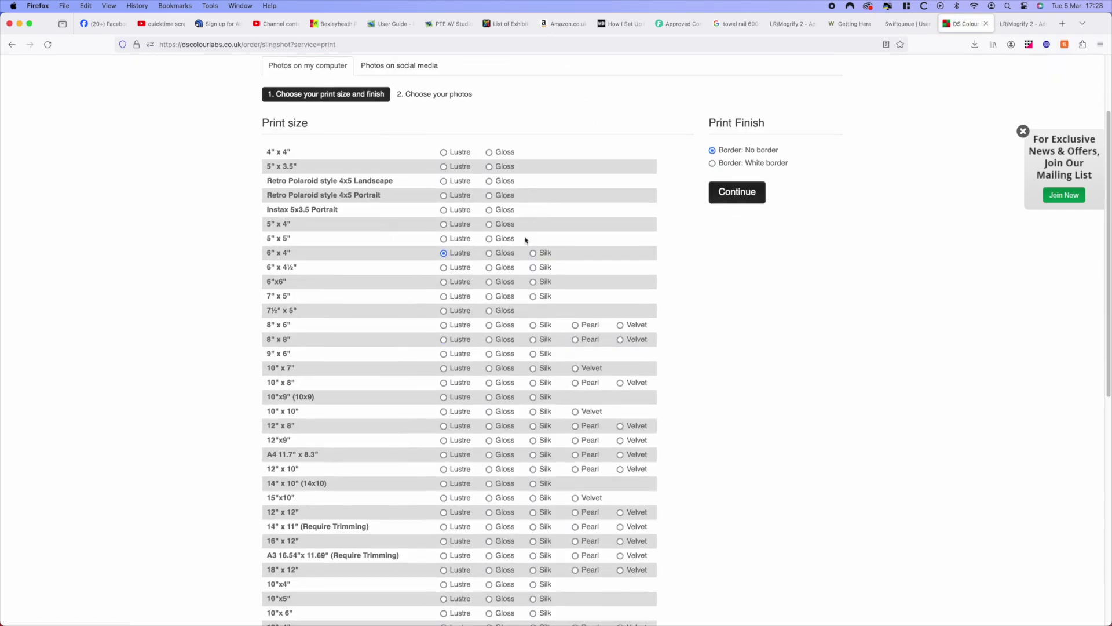
scroll(442, 452, down, 1)
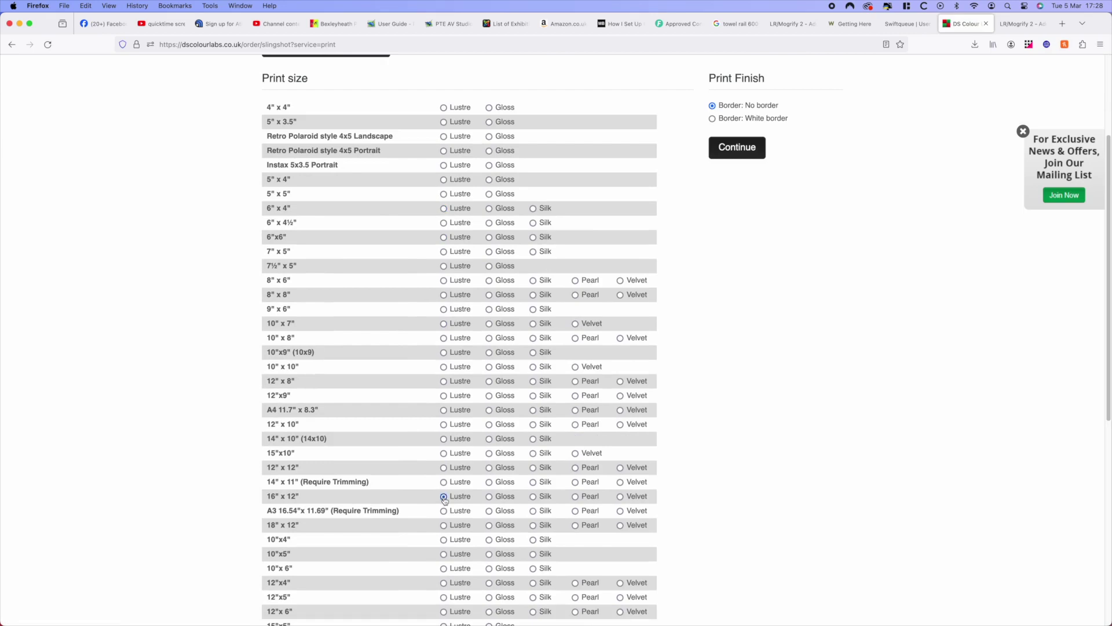
click(737, 147)
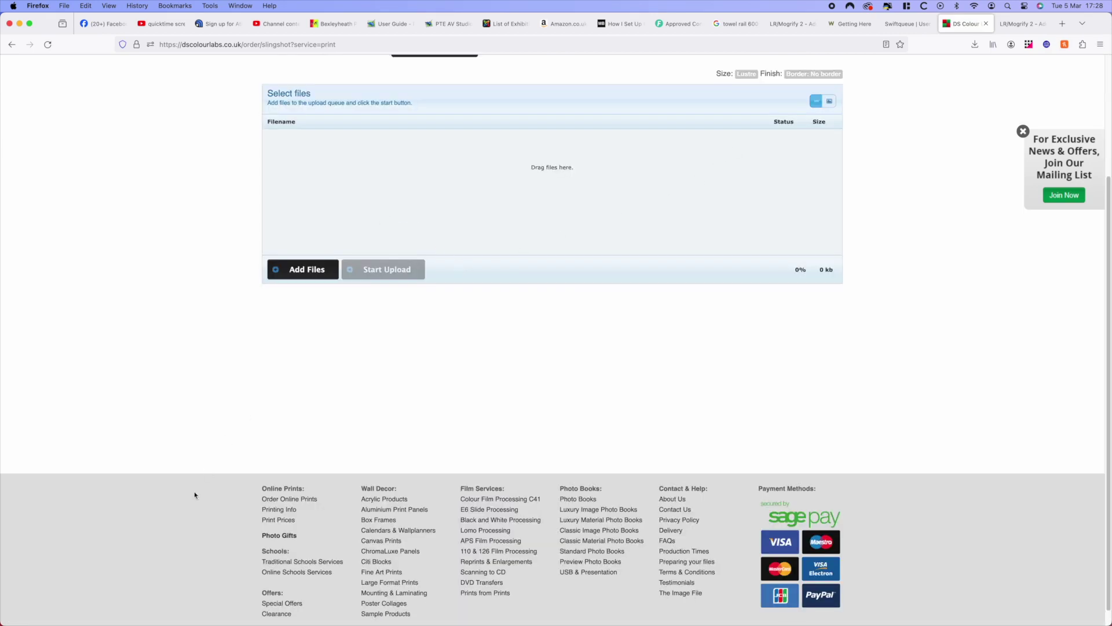
- Drag _2206228.jpg from the export folder into the upload area and upload it to the basket
mouse_move(139, 620)
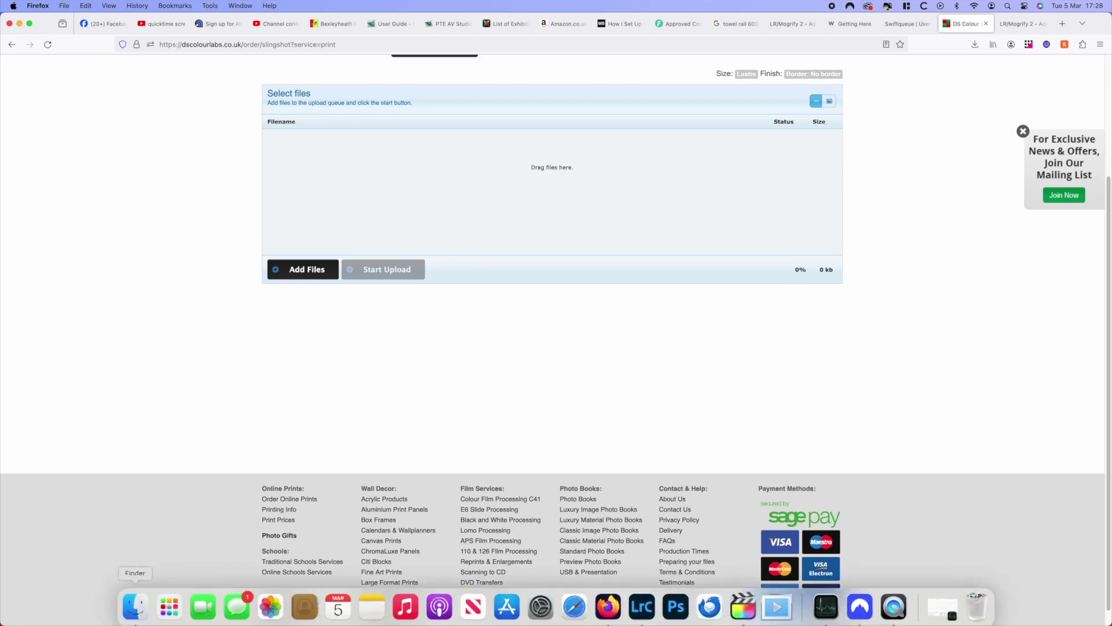
click(139, 609)
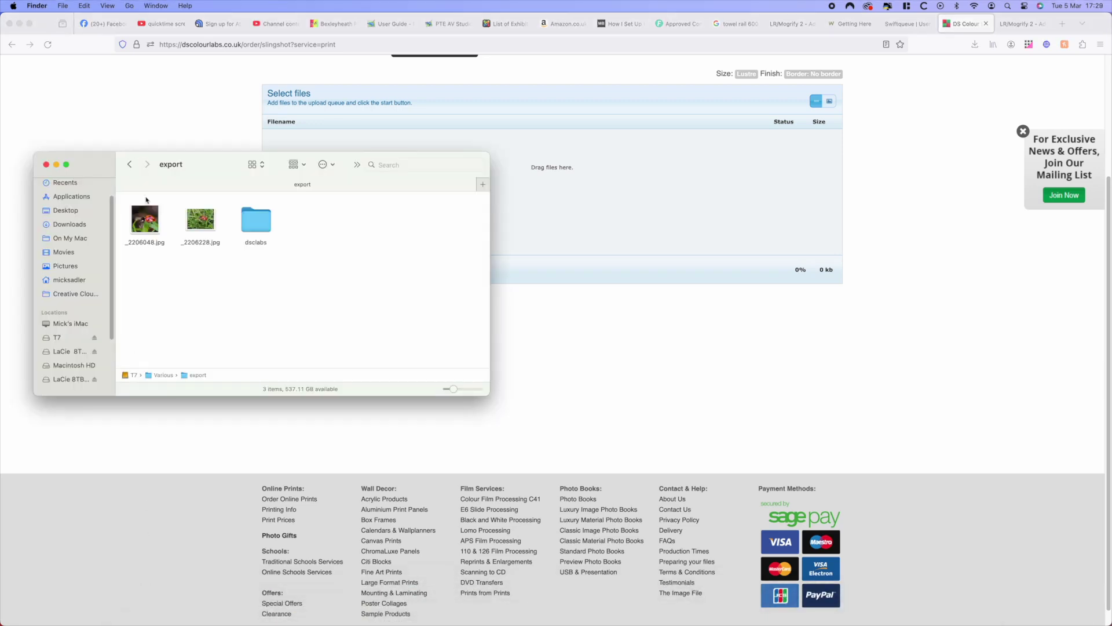
drag(193, 218, 695, 182)
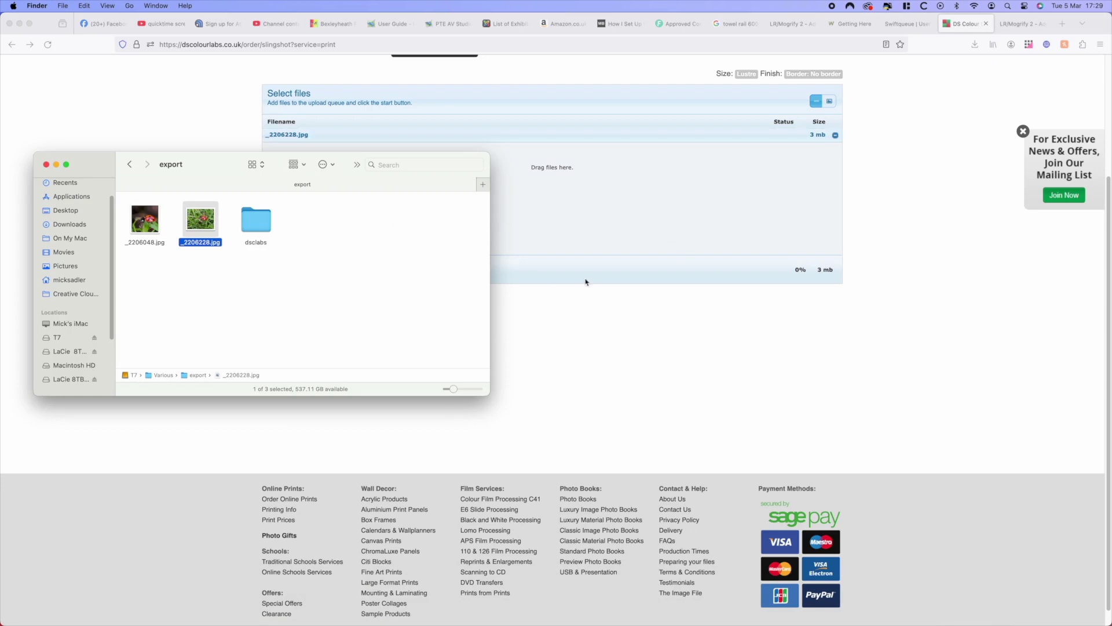
click(960, 238)
scroll(960, 239, up, 3)
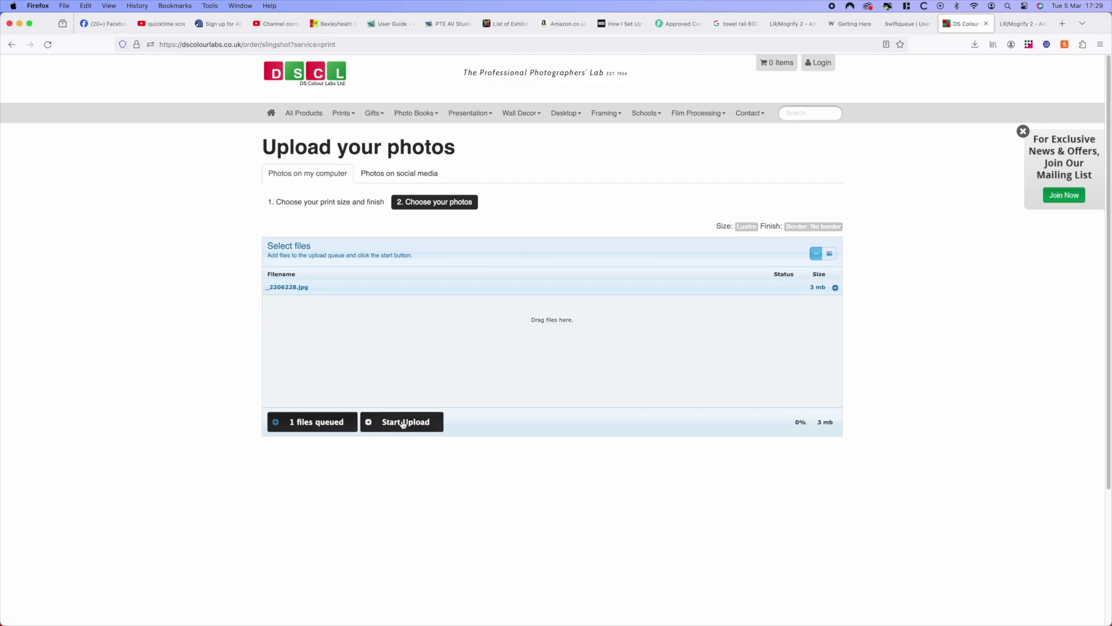
click(403, 422)
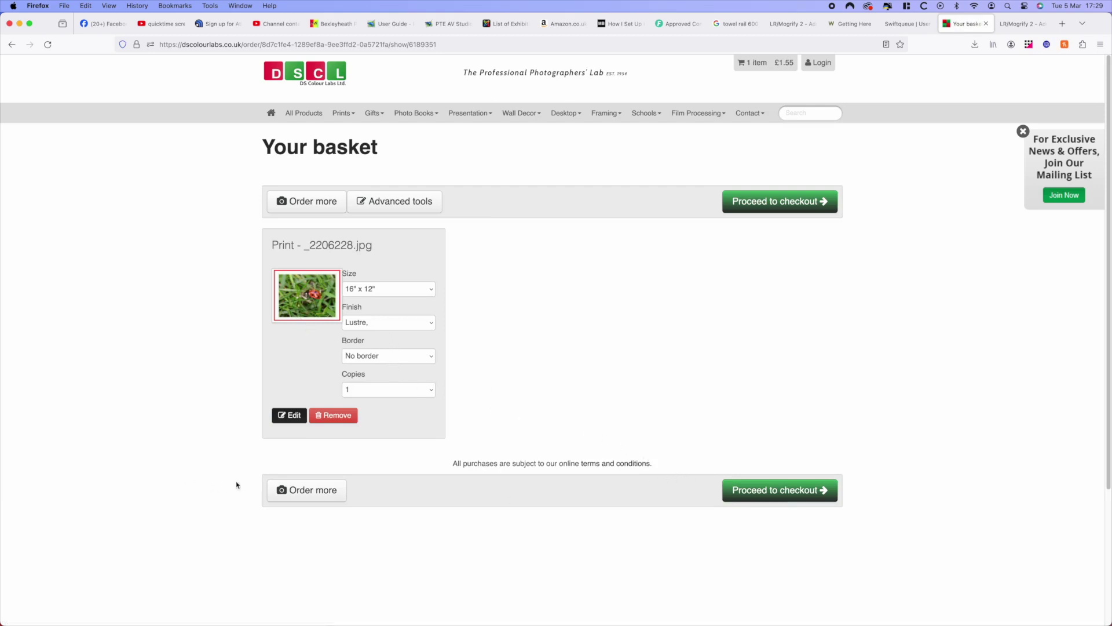
- Order another Standard Professional Print, choosing 12" x 12" Lustre with no border
click(315, 493)
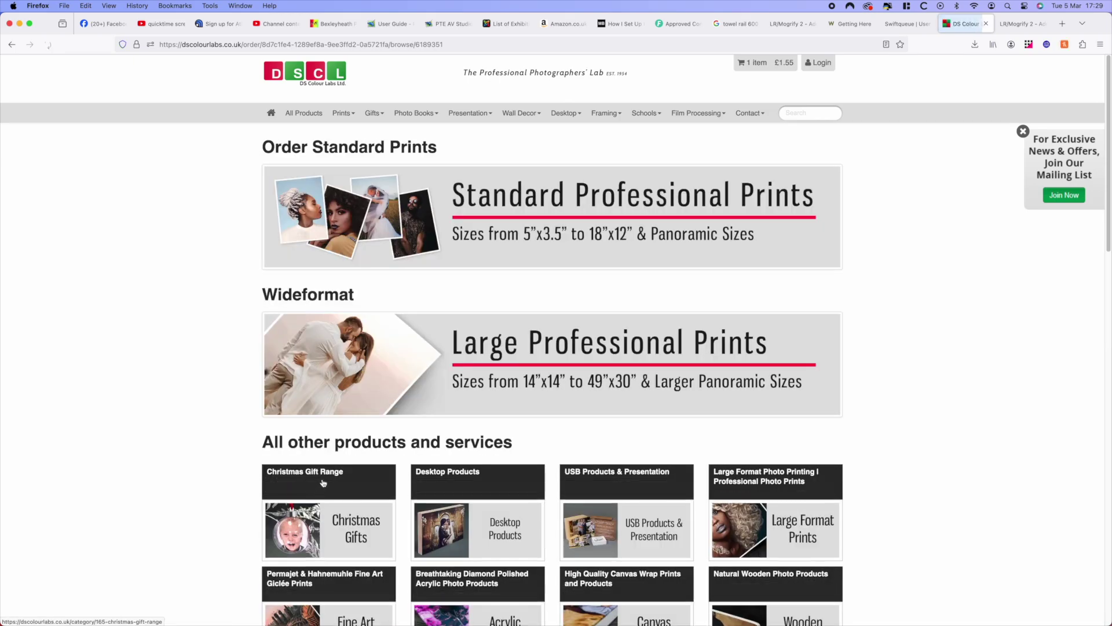
click(548, 211)
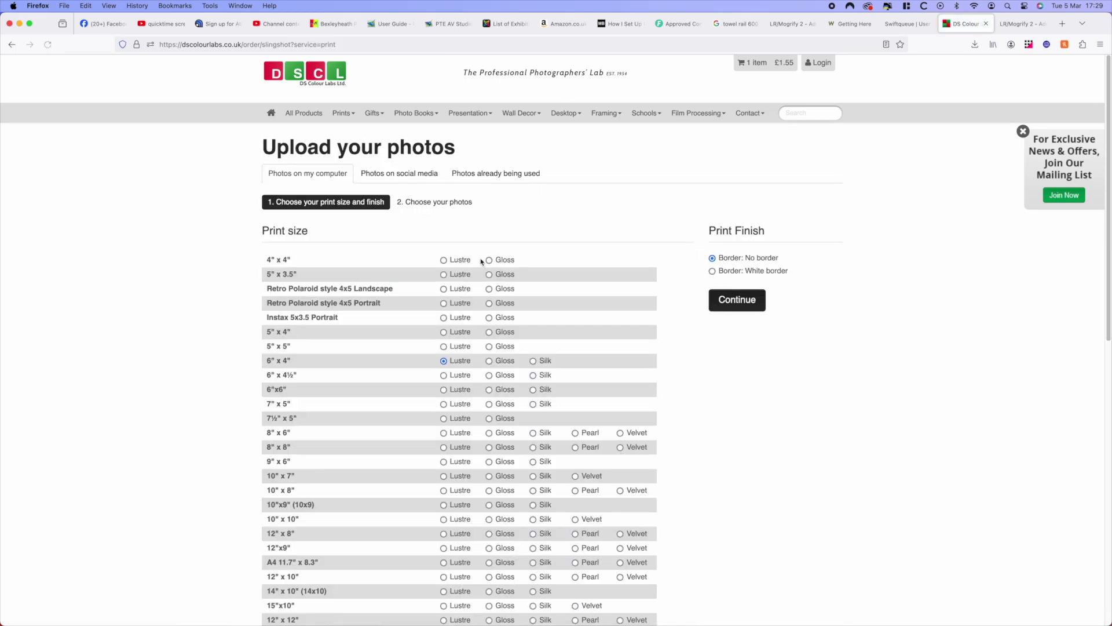
click(443, 361)
scroll(438, 494, down, 3)
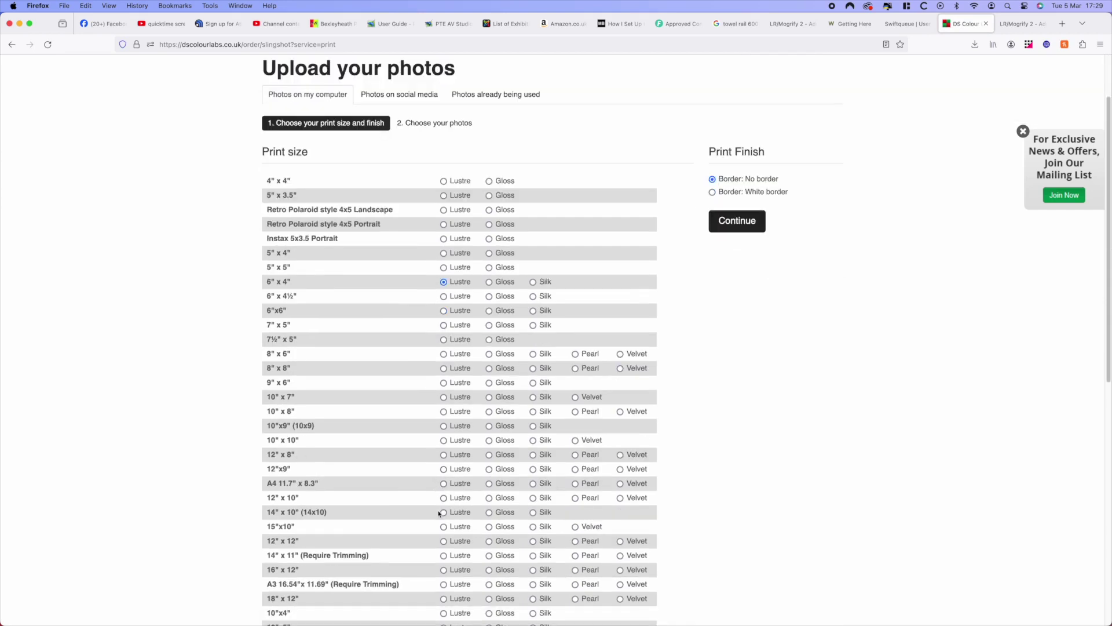
scroll(443, 518, down, 1)
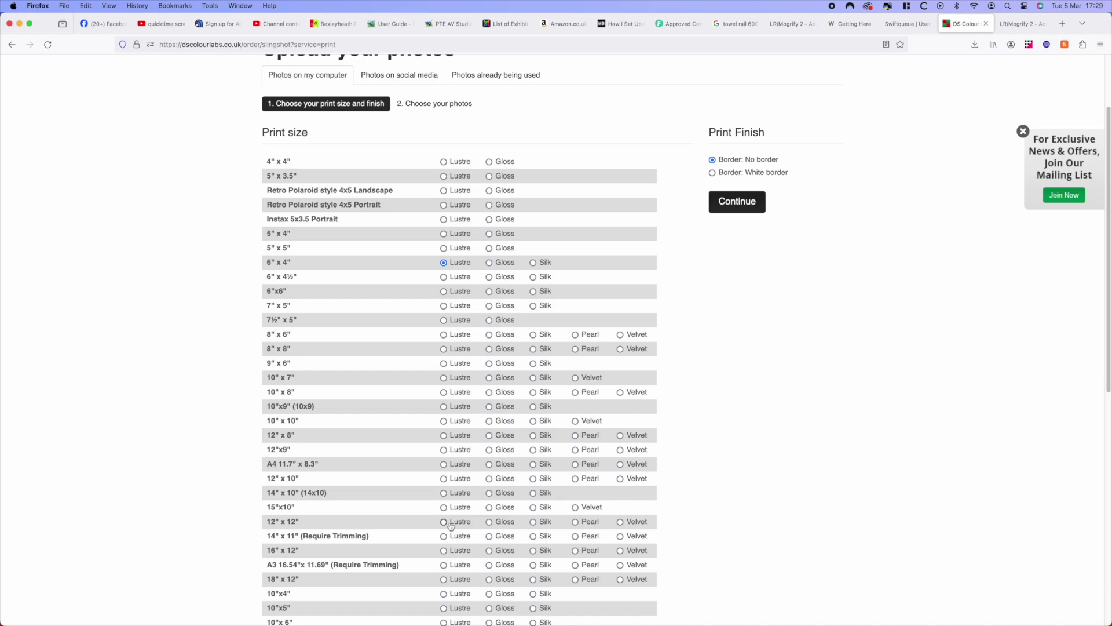
click(445, 522)
right_click(717, 216)
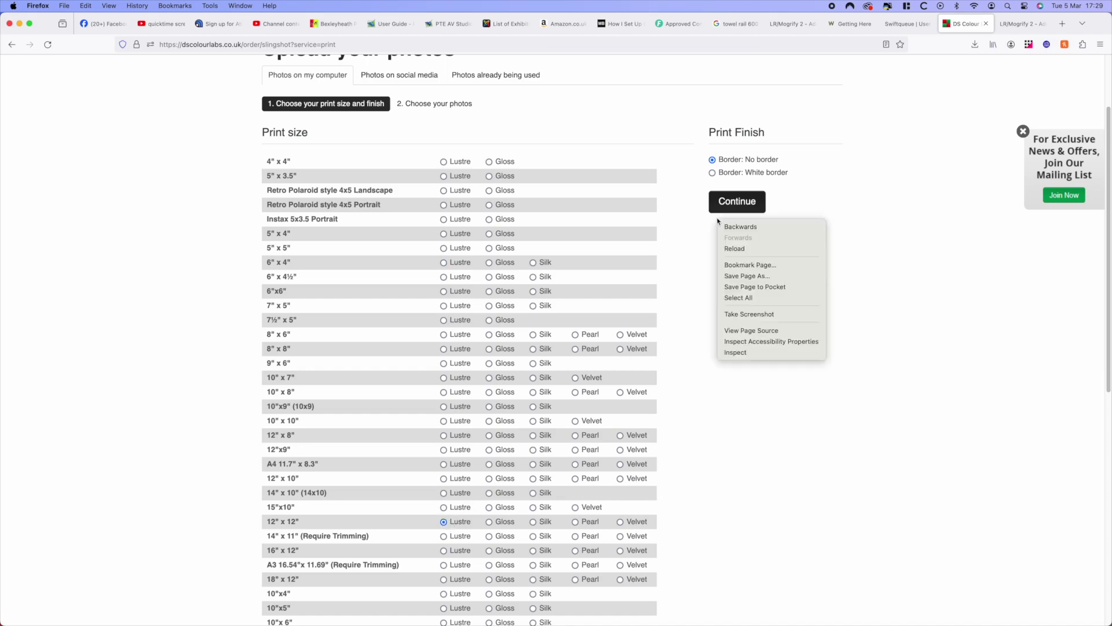
click(684, 234)
click(718, 204)
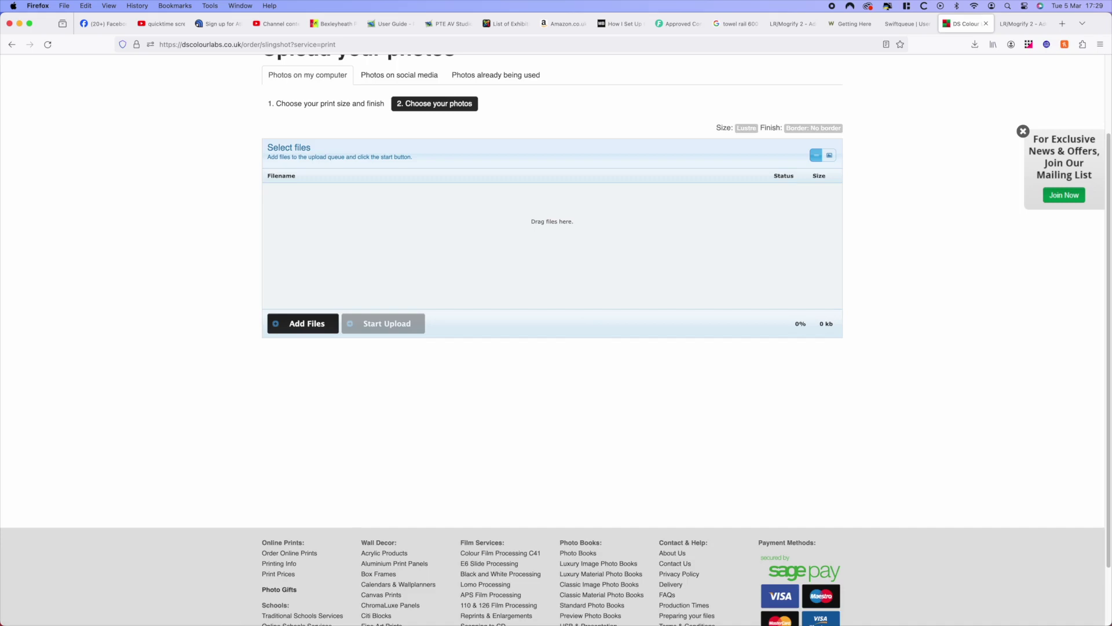
- Drag _2206048.jpg from the export folder into the upload area and upload it
click(135, 602)
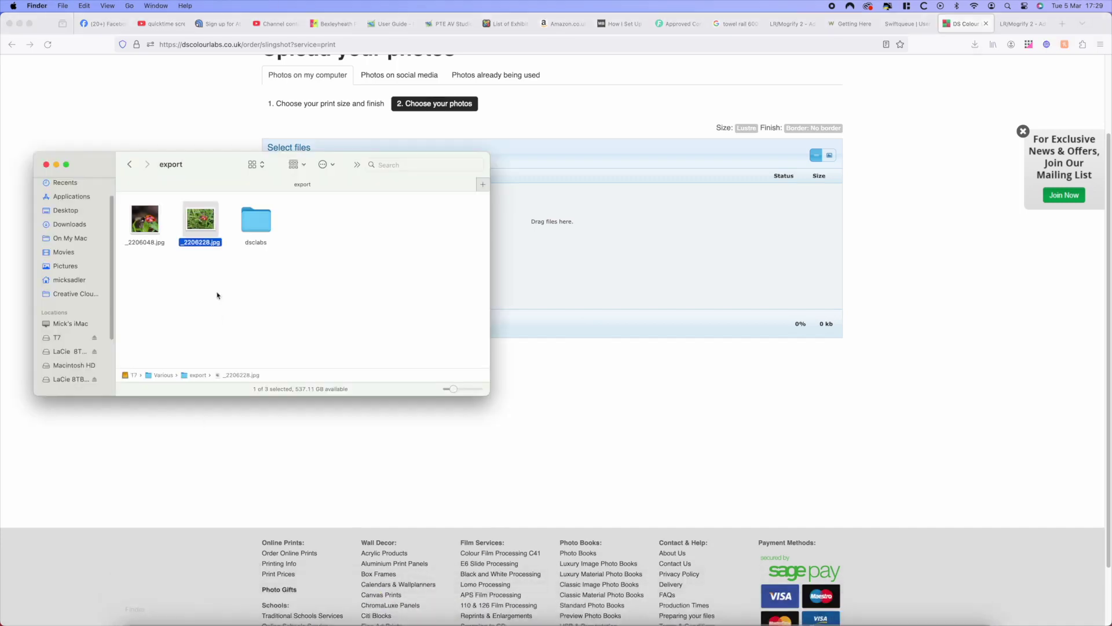
drag(145, 219, 556, 219)
click(555, 226)
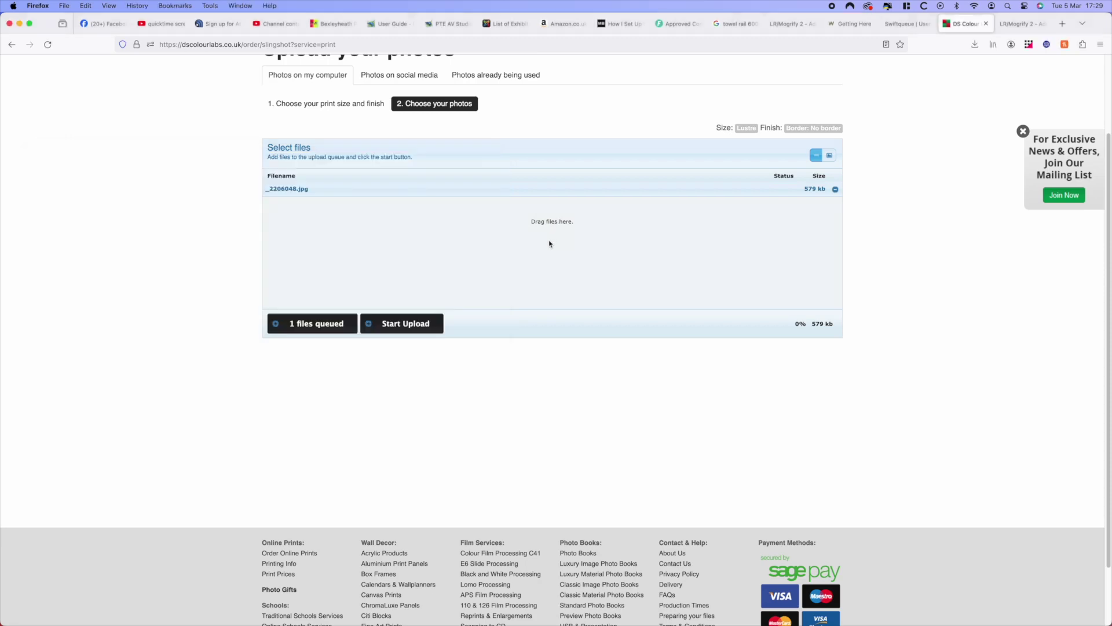
click(404, 326)
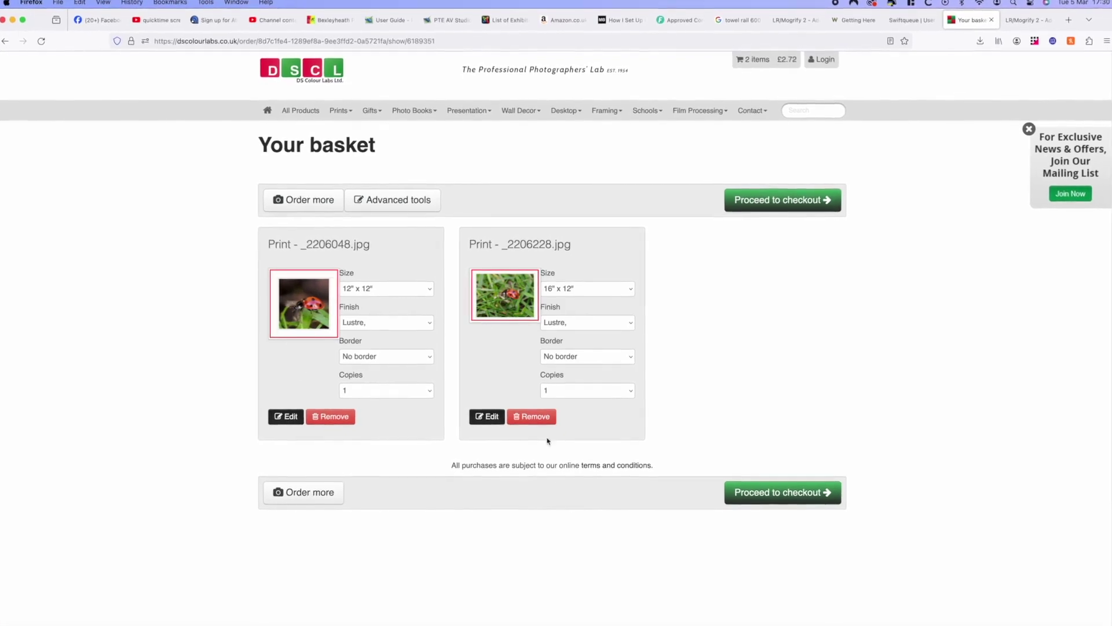
- Proceed to checkout and pick First Class Click n Drop as the delivery option
click(798, 507)
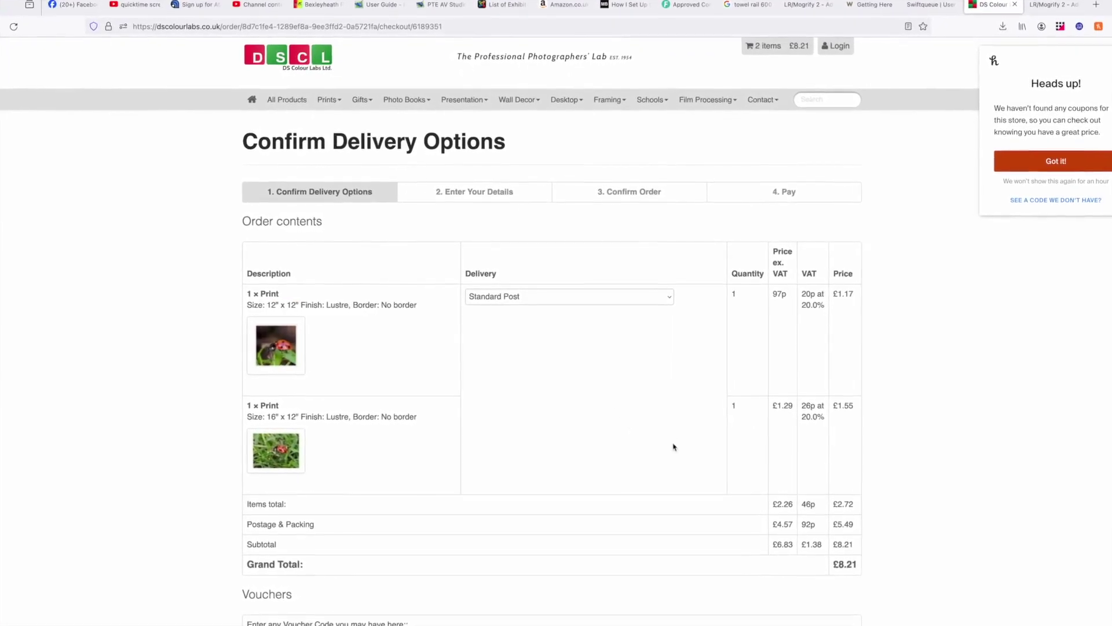
click(673, 298)
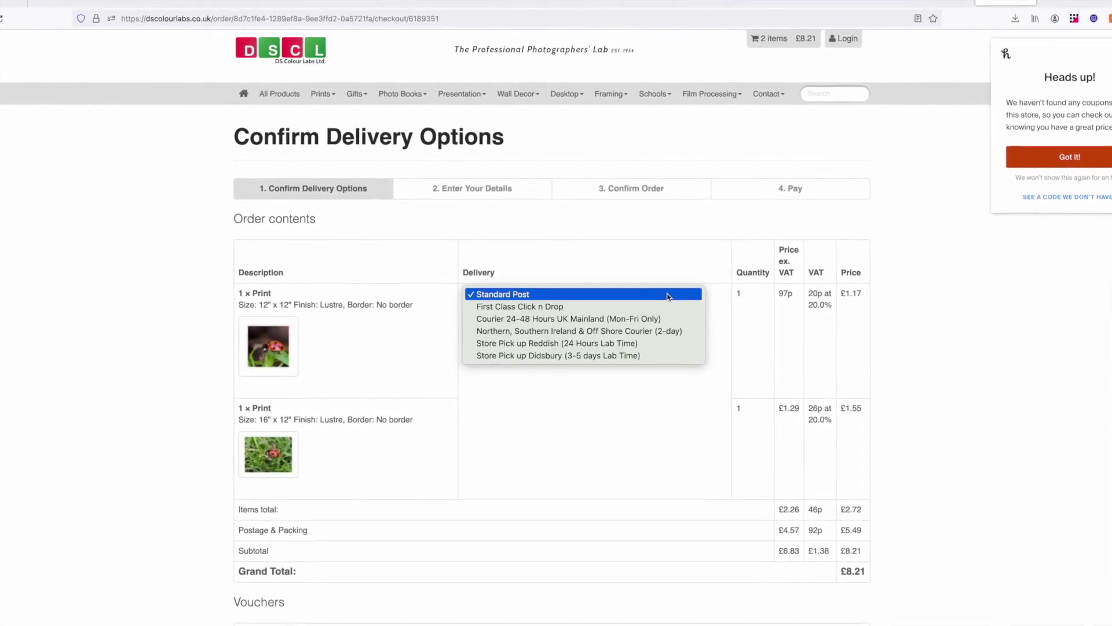
click(654, 305)
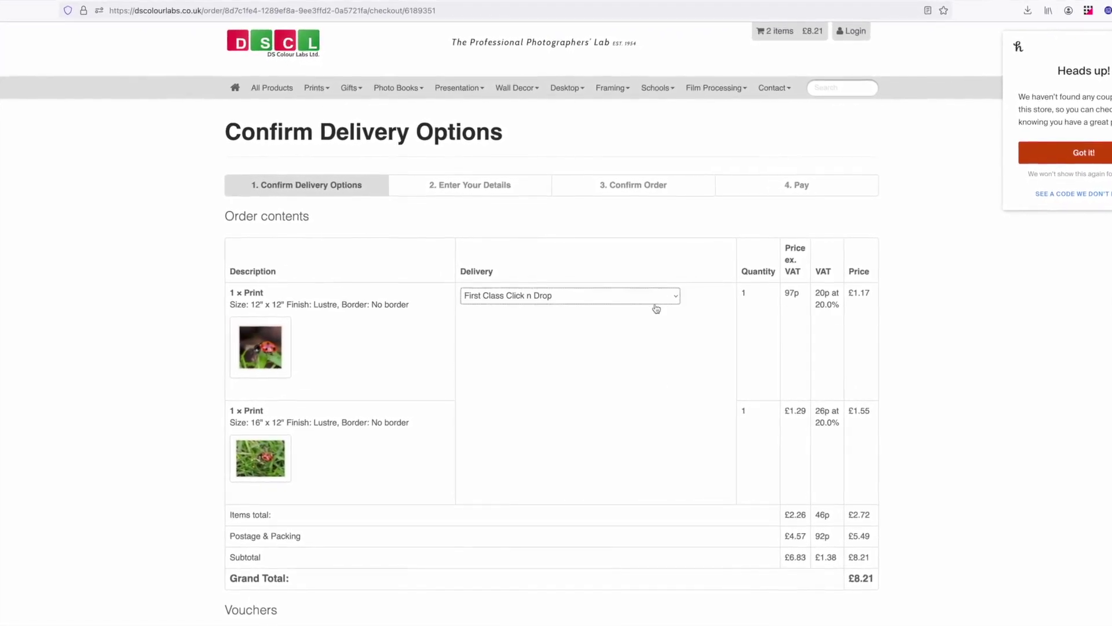